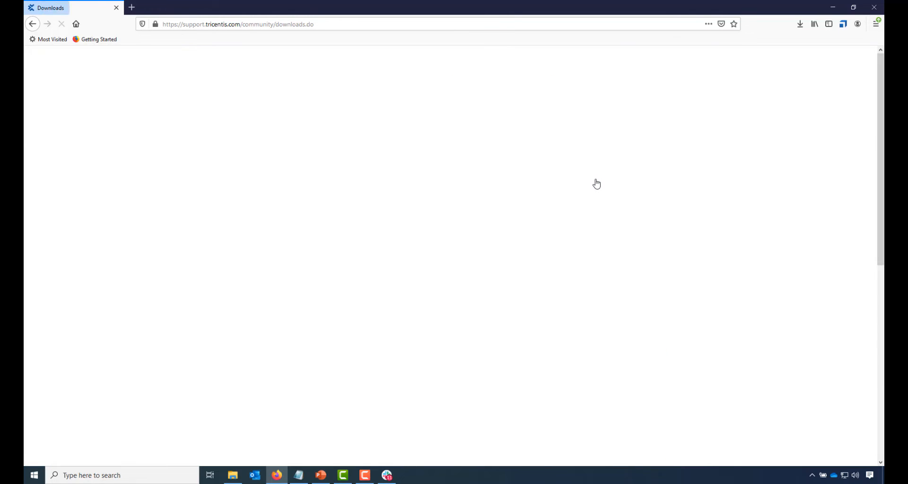
- Filter the Tricentis downloads list by "Tricentis Analytics v"
{"action": "left_click", "coordinate": [651, 158]}
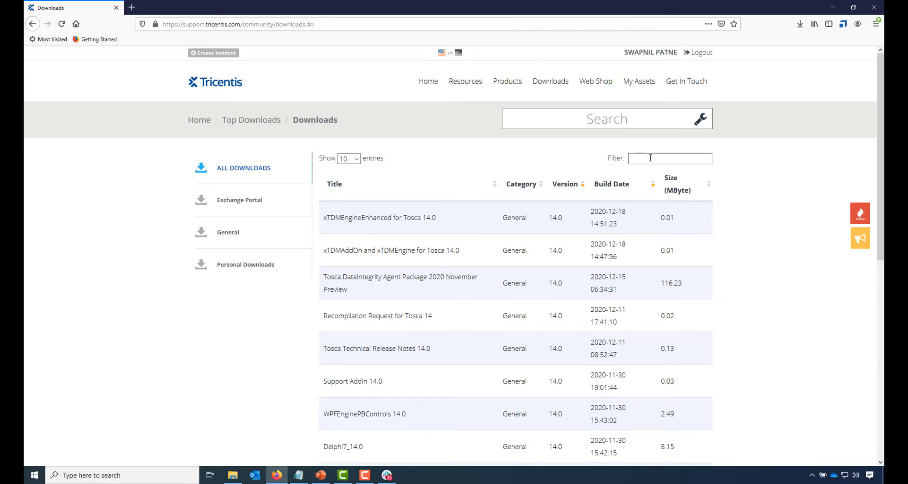
{"action": "type", "text": "Tricentis "}
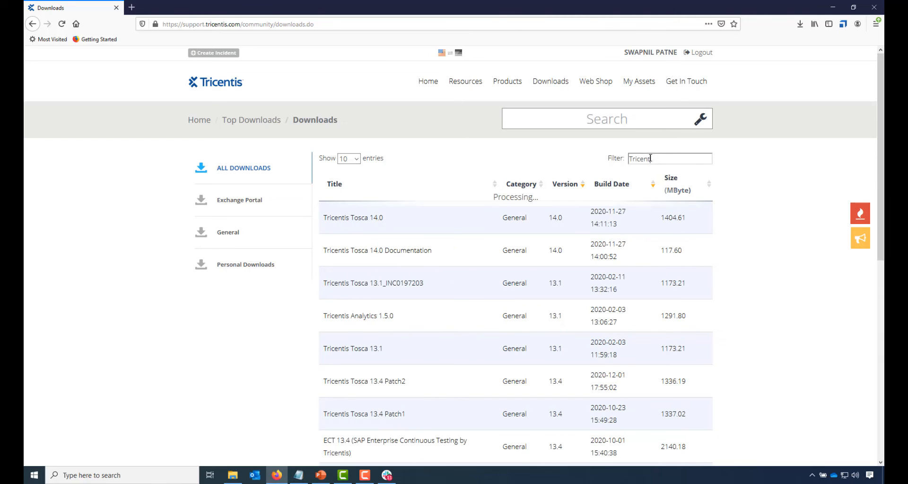
{"action": "type", "text": "Anal"}
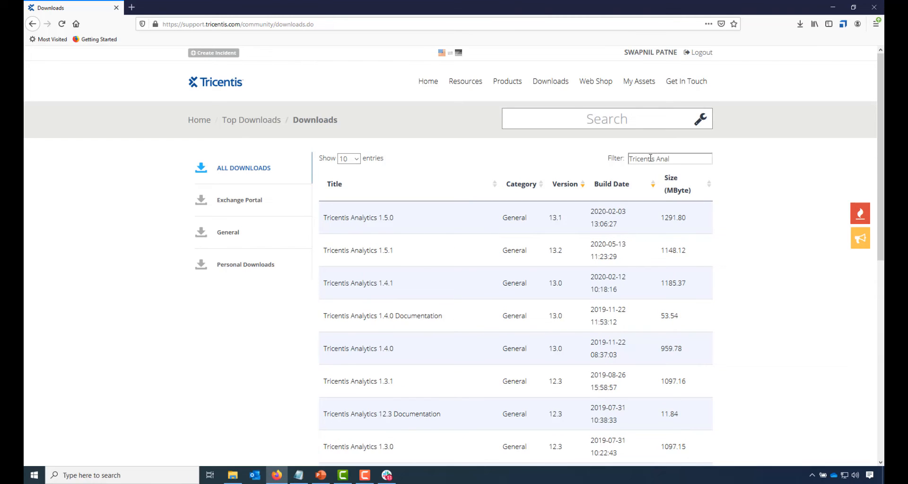
{"action": "type", "text": "ytics v"}
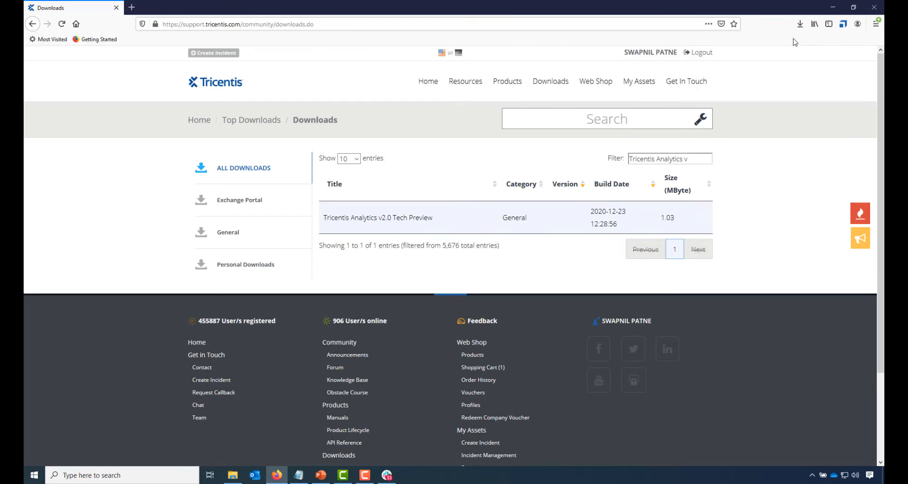
- Open the downloaded Tricentis Analytics v2.0 Tech Preview workbook in Excel from its Downloads folder
{"action": "left_click", "coordinate": [800, 23]}
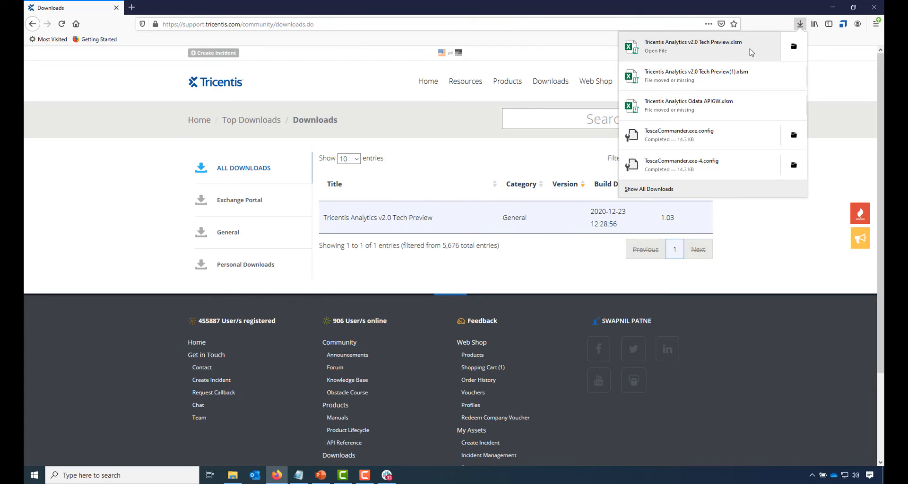
{"action": "left_click", "coordinate": [794, 47]}
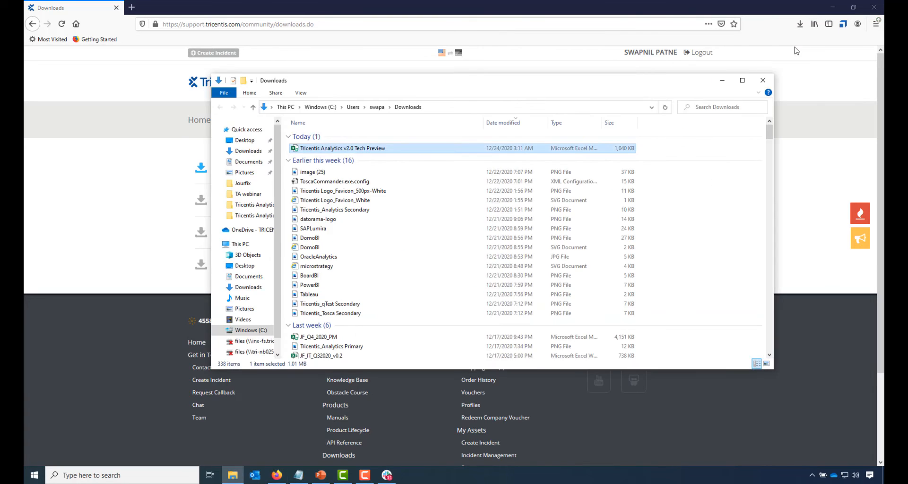
{"action": "double_click", "coordinate": [375, 149]}
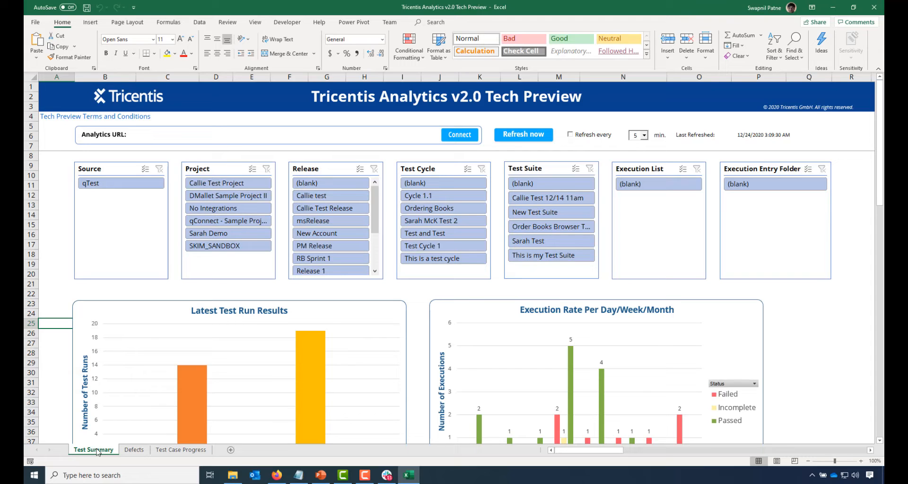
- Examine the charts and tables on the workbook's Defects and Test Case Progress sheets
{"action": "left_click", "coordinate": [134, 452]}
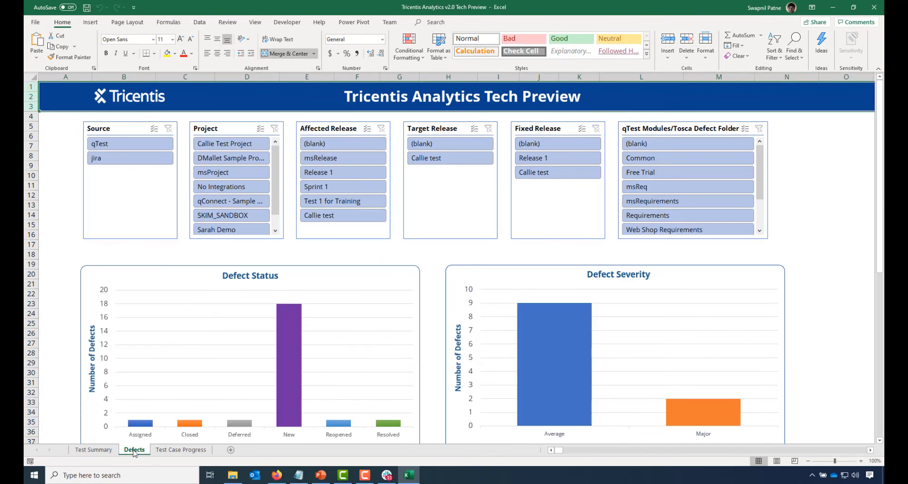
{"action": "left_click_drag", "start_coordinate": [879, 163], "coordinate": [883, 352]}
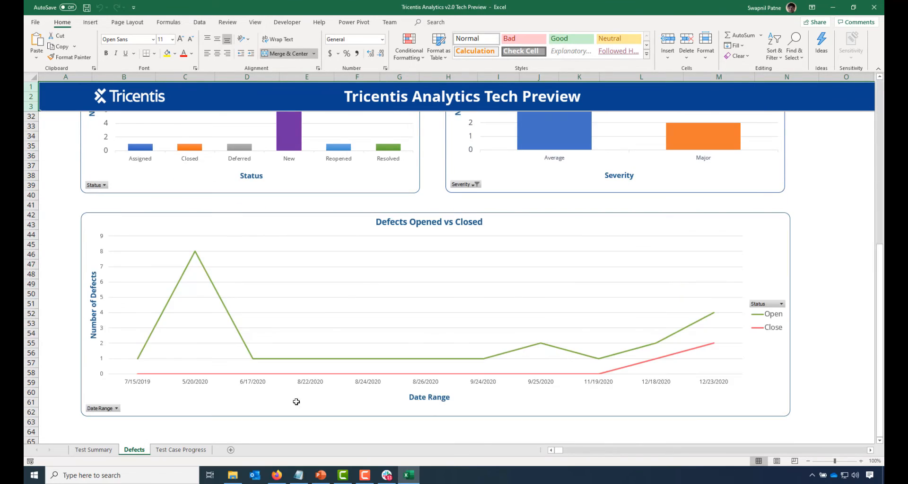
{"action": "left_click", "coordinate": [182, 450]}
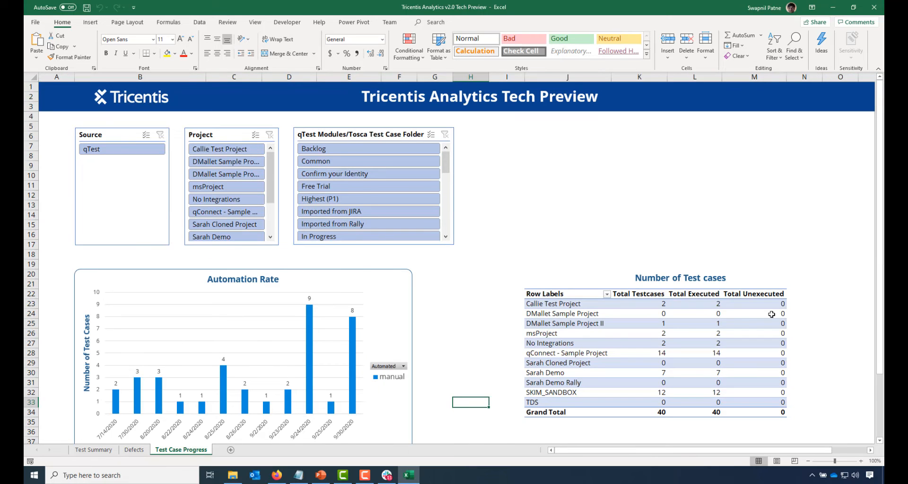
{"action": "left_click_drag", "start_coordinate": [881, 244], "coordinate": [882, 243]}
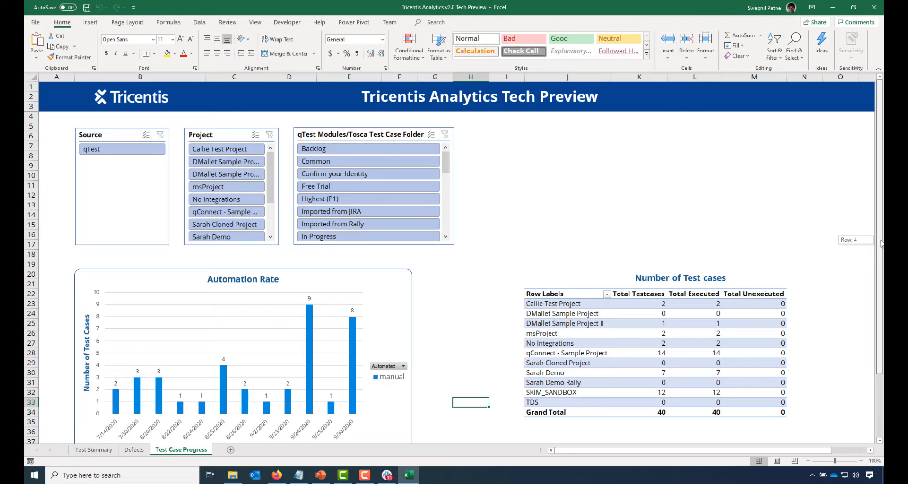
{"action": "mouse_move", "coordinate": [881, 244]}
{"action": "left_mouse_down"}
{"action": "mouse_move", "coordinate": [882, 259]}
{"action": "mouse_move", "coordinate": [882, 244]}
{"action": "left_mouse_up"}
- Review the Test Summary sheet's filters, charts and execution summaries from beginning to end
{"action": "left_click", "coordinate": [108, 452]}
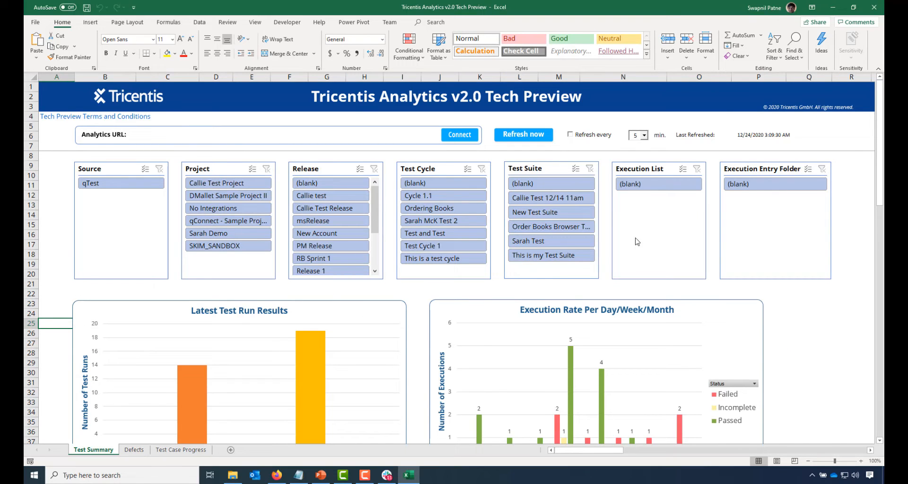
{"action": "left_click_drag", "start_coordinate": [881, 163], "coordinate": [883, 346]}
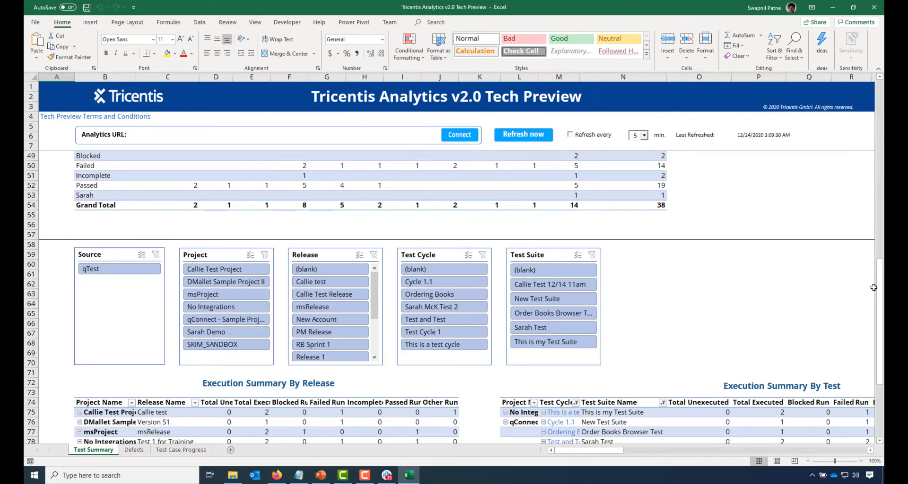
{"action": "left_click_drag", "start_coordinate": [882, 289], "coordinate": [884, 346]}
{"action": "left_click_drag", "start_coordinate": [884, 308], "coordinate": [882, 101]}
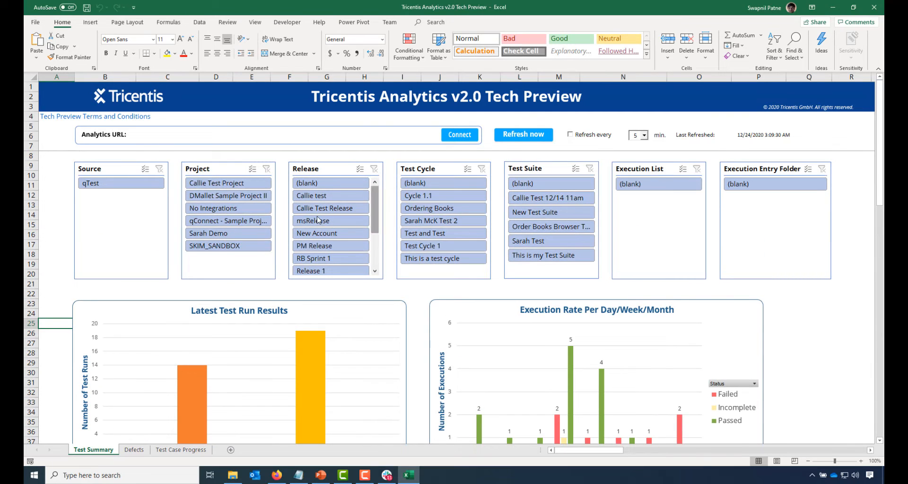
- Filter the test summary to the demo project listed just above SKIM_SANDBOX, and clear the project filter again
{"action": "left_click", "coordinate": [232, 235]}
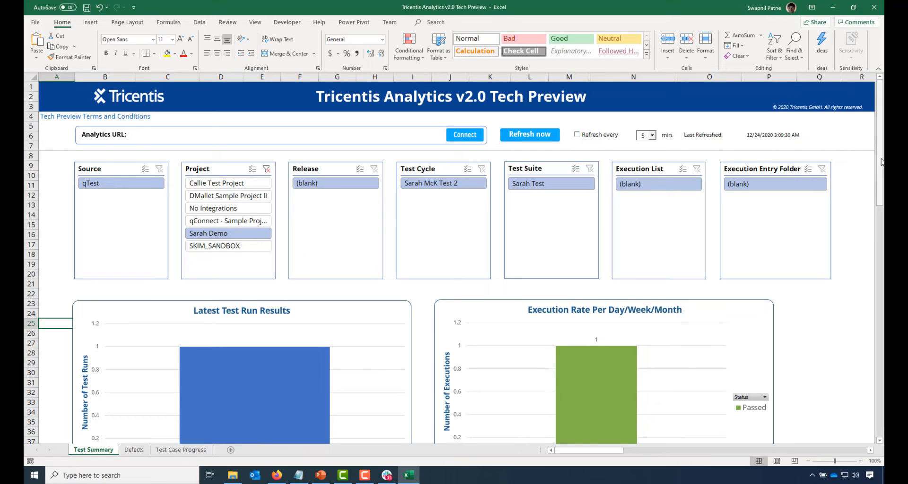
{"action": "left_click", "coordinate": [267, 169]}
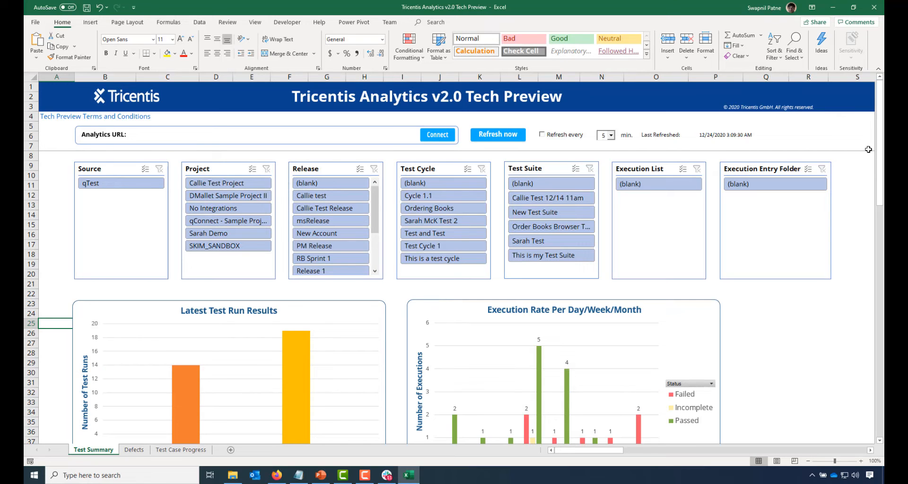
{"action": "mouse_move", "coordinate": [882, 150]}
{"action": "left_mouse_down"}
{"action": "mouse_move", "coordinate": [882, 255]}
{"action": "mouse_move", "coordinate": [882, 150]}
{"action": "left_mouse_up"}
- Switch to Firefox and open the developer portal at dev.tricentis.com in a new browser tab
{"action": "left_click", "coordinate": [289, 136]}
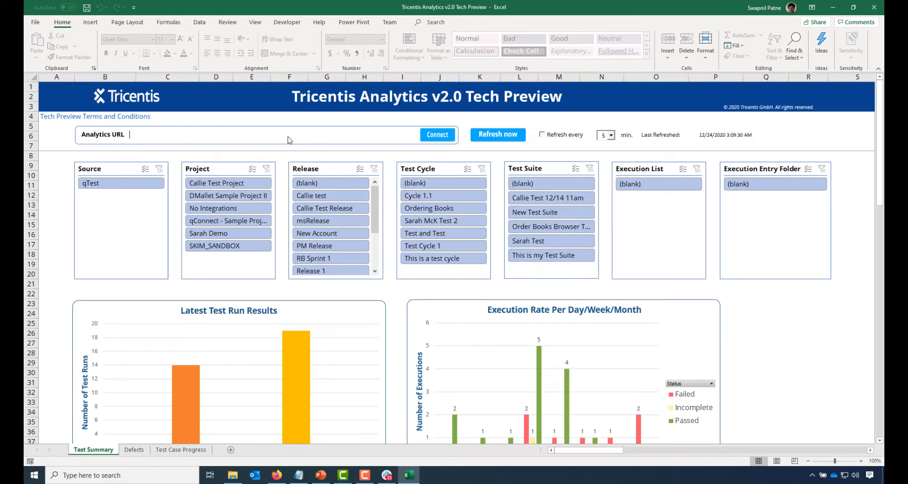
{"action": "left_click", "coordinate": [277, 477]}
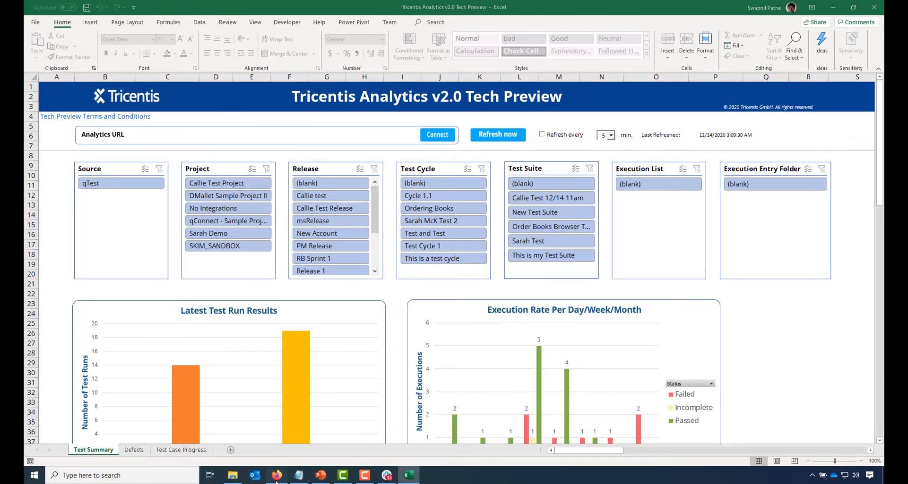
{"action": "left_click", "coordinate": [131, 7]}
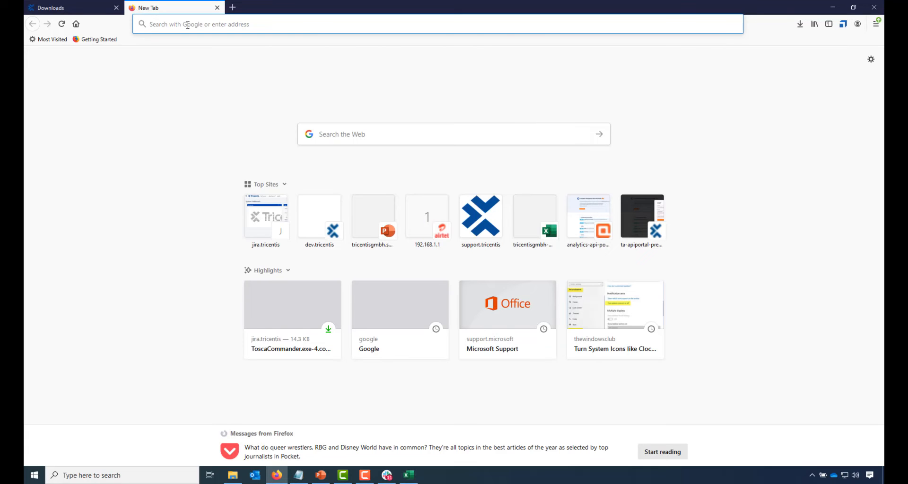
{"action": "type", "text": "dev.tric"}
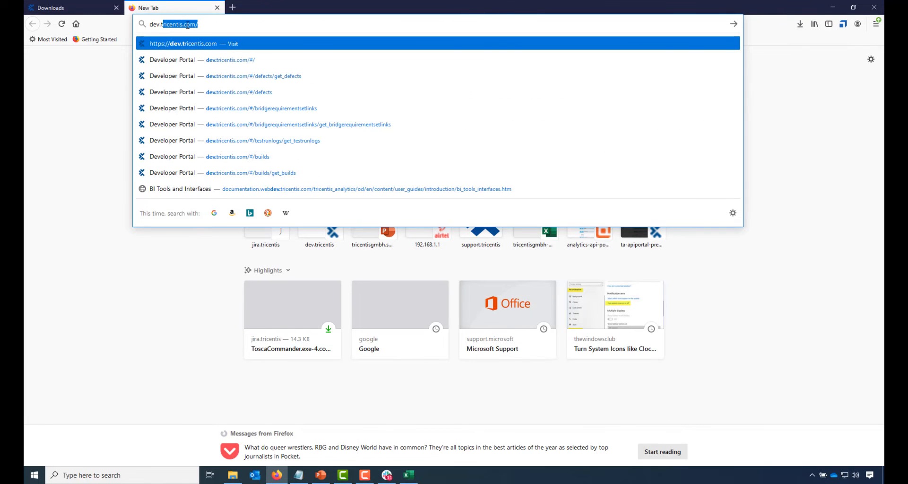
{"action": "type", "text": "e"}
{"action": "key", "text": "Return"}
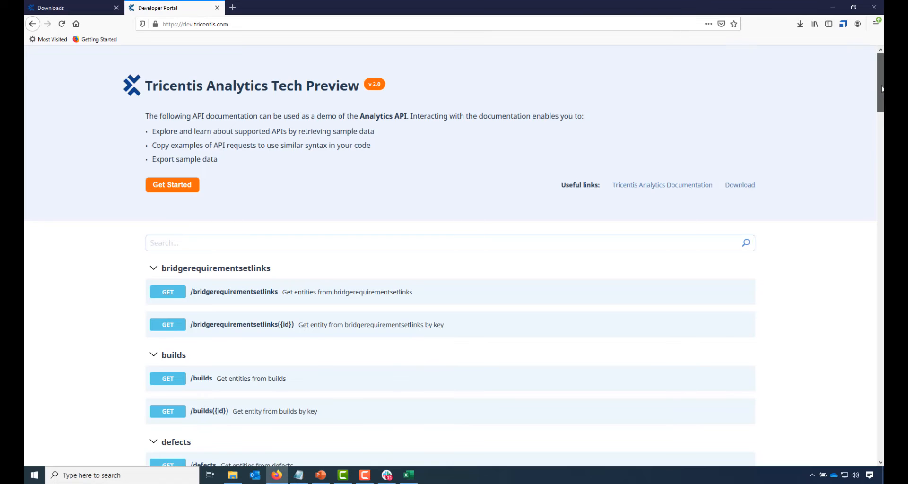
- Browse the portal's API endpoints, expanding GET /defects and making its query parameters editable for a trial request
{"action": "left_click_drag", "start_coordinate": [882, 89], "coordinate": [883, 106]}
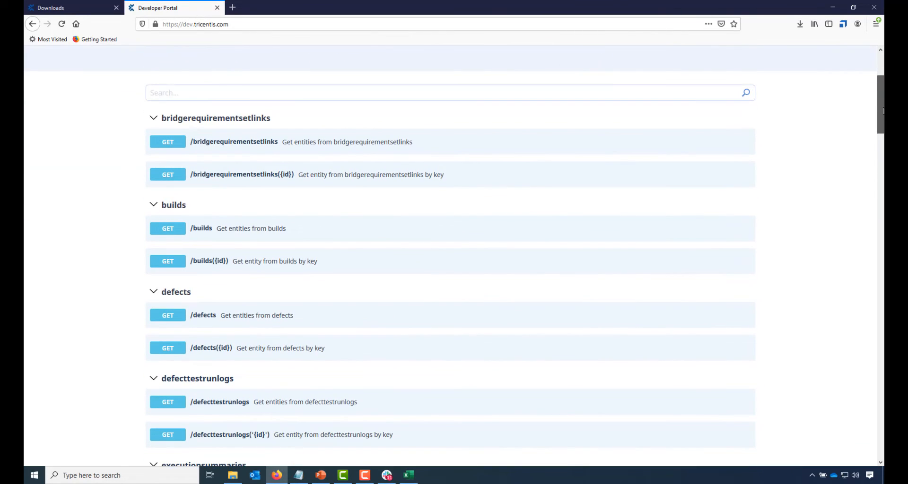
{"action": "mouse_move", "coordinate": [883, 111]}
{"action": "left_mouse_down"}
{"action": "mouse_move", "coordinate": [882, 170]}
{"action": "mouse_move", "coordinate": [883, 102]}
{"action": "left_mouse_up"}
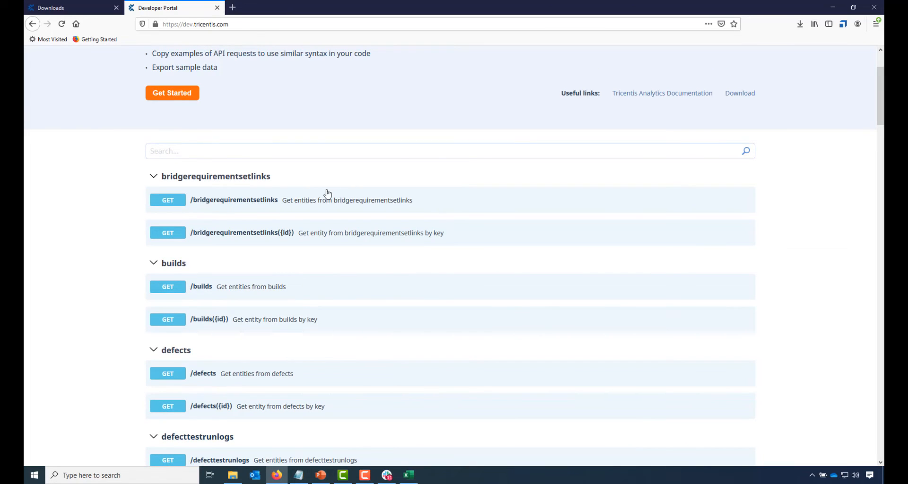
{"action": "left_click", "coordinate": [260, 379]}
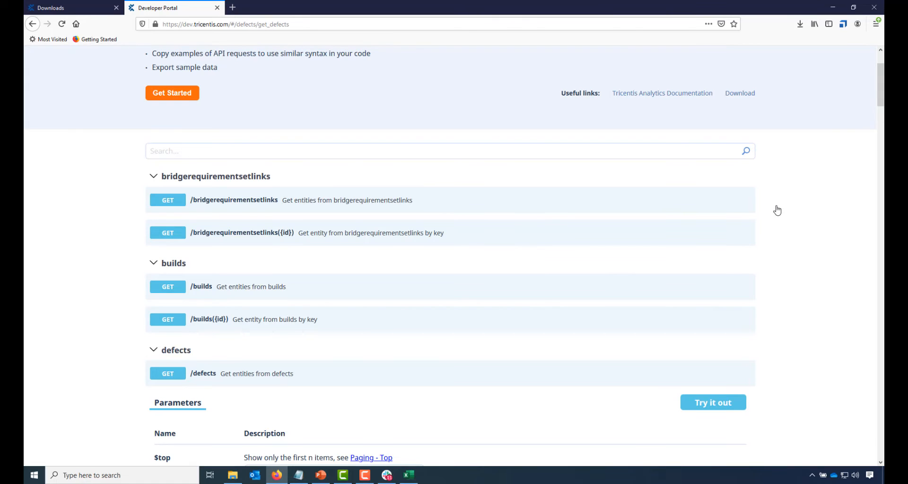
{"action": "left_click_drag", "start_coordinate": [883, 95], "coordinate": [883, 124]}
{"action": "left_click", "coordinate": [721, 126]}
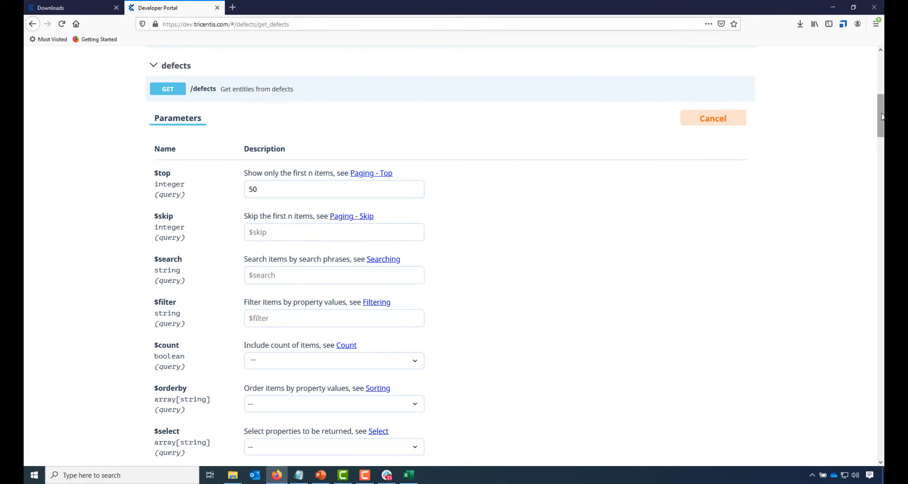
- Examine the properties of the defect schema in the Schemas section of the API documentation
{"action": "left_click_drag", "start_coordinate": [882, 119], "coordinate": [881, 393]}
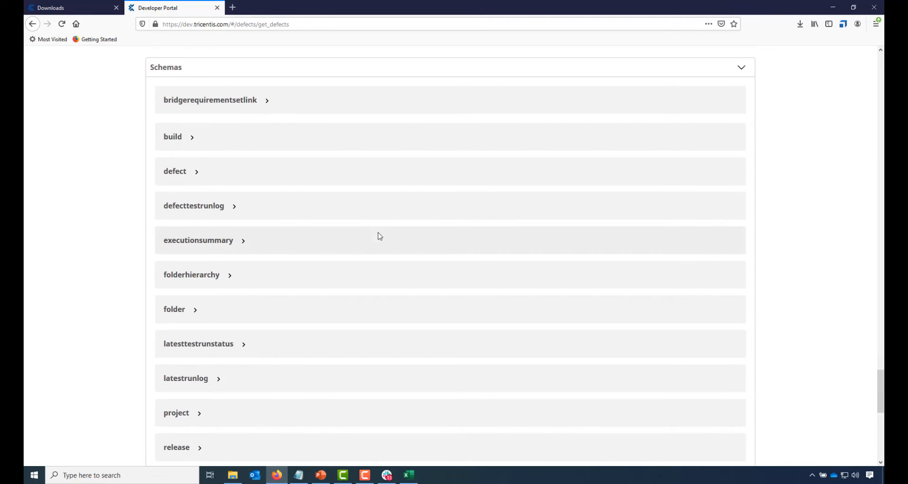
{"action": "left_click", "coordinate": [180, 174]}
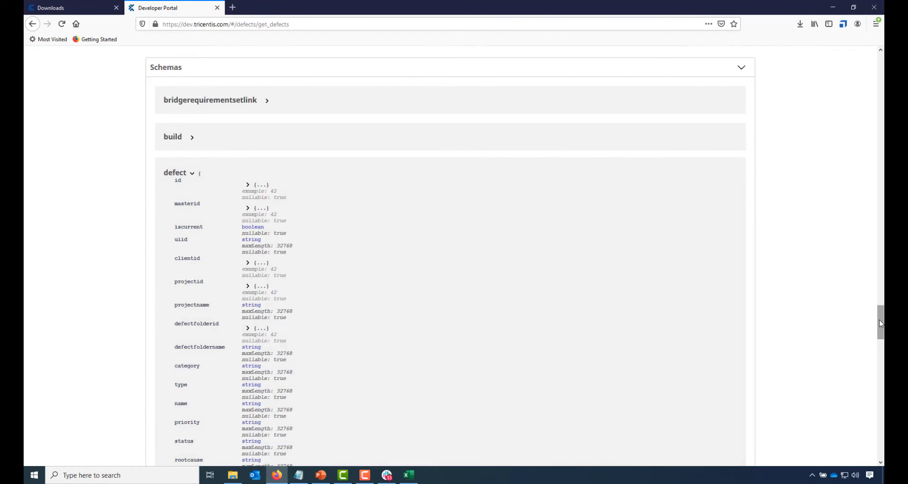
{"action": "left_click_drag", "start_coordinate": [881, 326], "coordinate": [881, 71]}
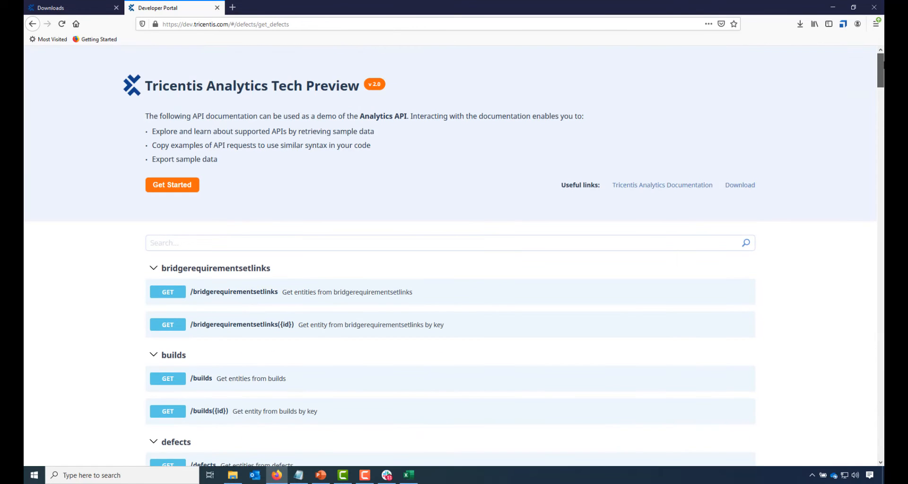
- Open the developer portal's Get Started login form and copy the account e-mail from the open Notepad note
{"action": "left_click", "coordinate": [179, 190]}
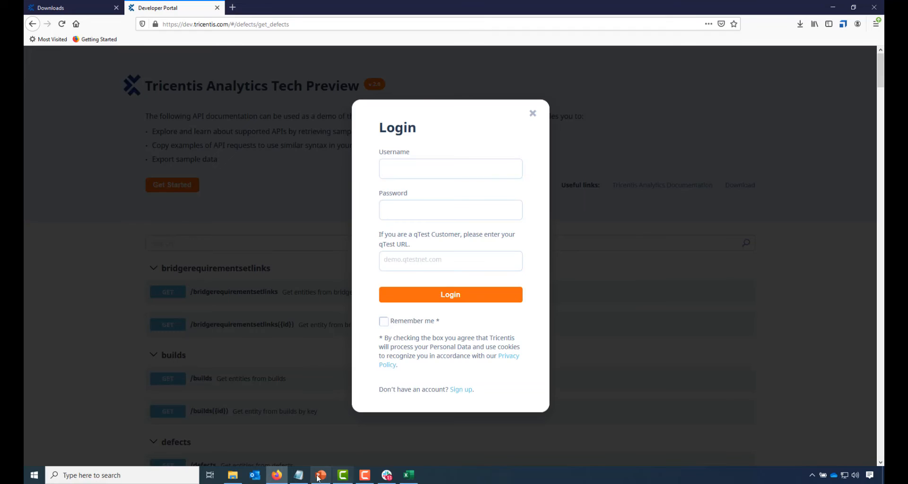
{"action": "mouse_move", "coordinate": [298, 479]}
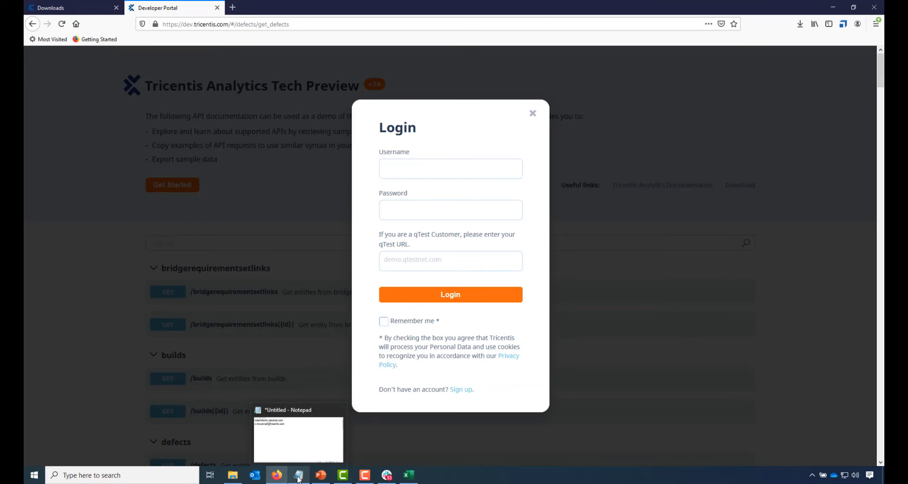
{"action": "left_click", "coordinate": [302, 456]}
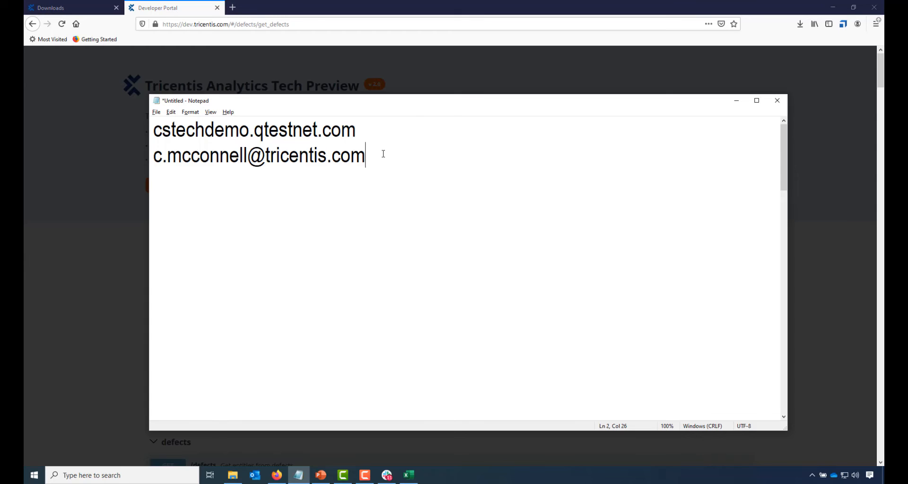
{"action": "key", "text": "shift+Home"}
{"action": "key", "text": "ctrl+c"}
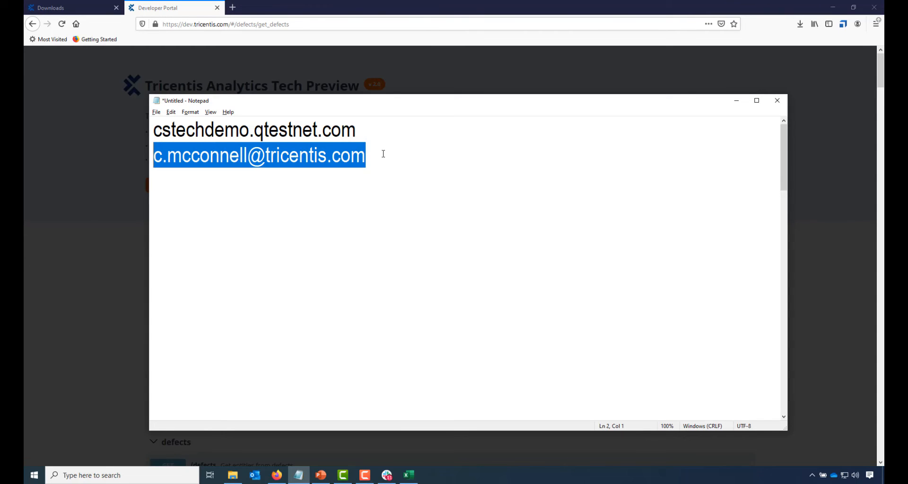
{"action": "left_click", "coordinate": [737, 100]}
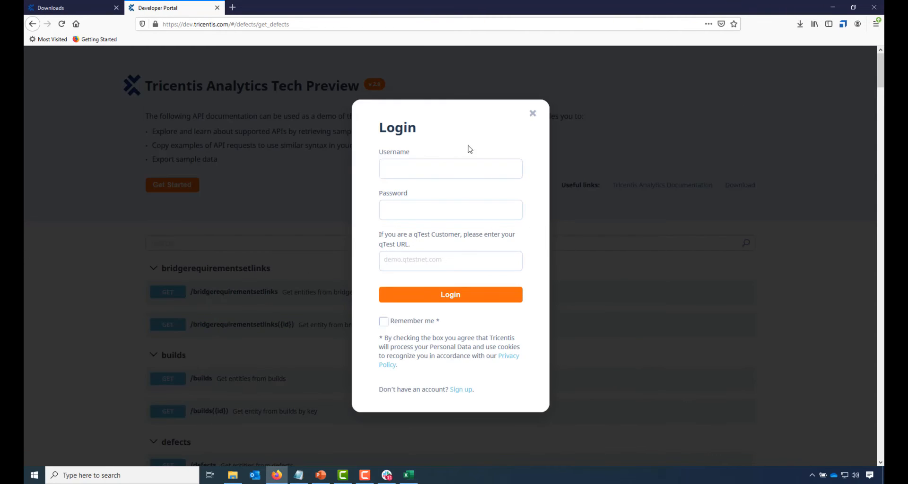
- Fill in the login form's username with the copied account e-mail and enter the account password
{"action": "left_click", "coordinate": [441, 168]}
{"action": "key", "text": "ctrl+v"}
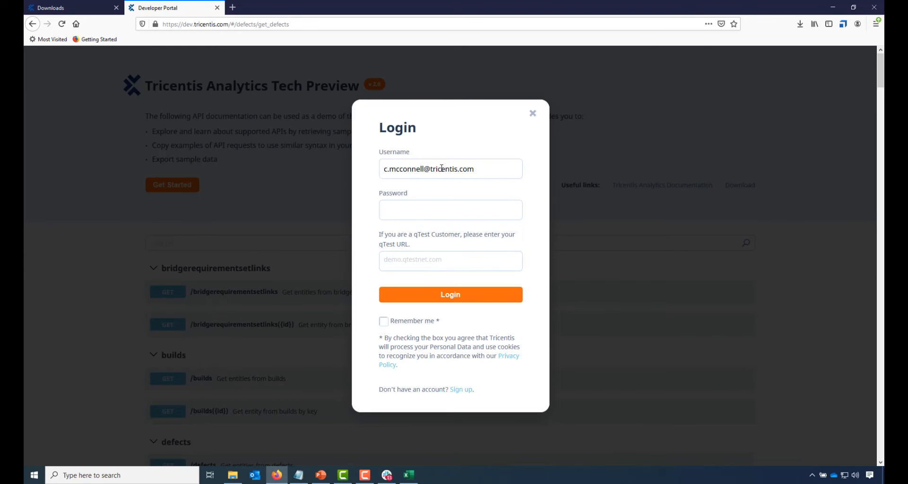
{"action": "key", "text": "Tab"}
{"action": "type", "text": "********"}
- Enter cstechdemo.qtestnet.com from the Notepad note as the login form's qTest URL and log in without saving the credentials in the browser
{"action": "key", "text": "Tab"}
{"action": "key", "text": "alt+Tab"}
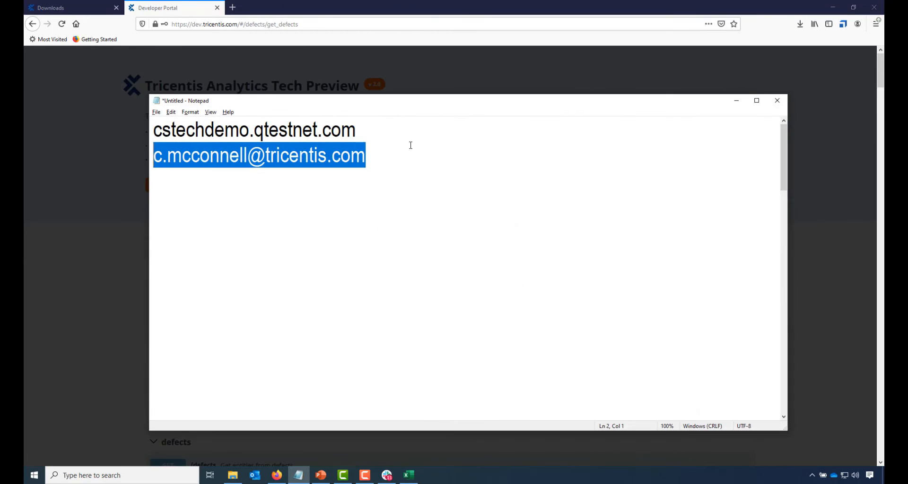
{"action": "left_click", "coordinate": [386, 133]}
{"action": "key", "text": "shift+Home"}
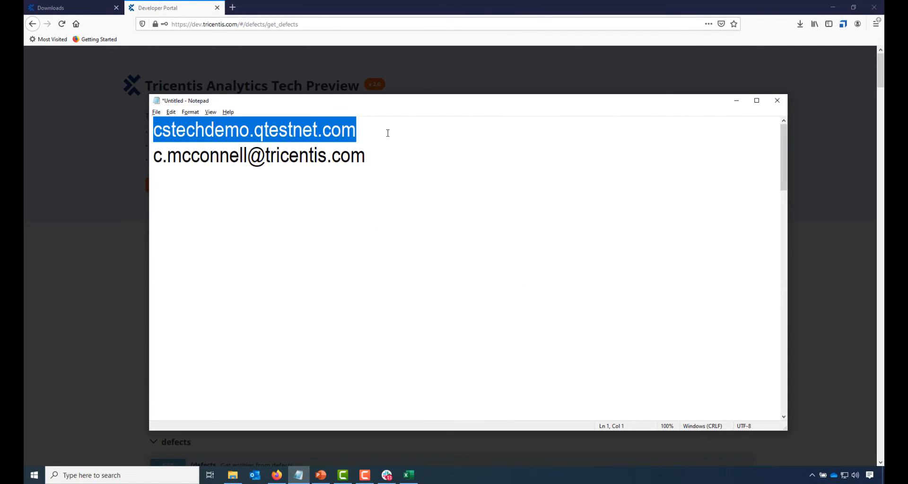
{"action": "key", "text": "ctrl+c"}
{"action": "key", "text": "alt+Tab"}
{"action": "key", "text": "ctrl+v"}
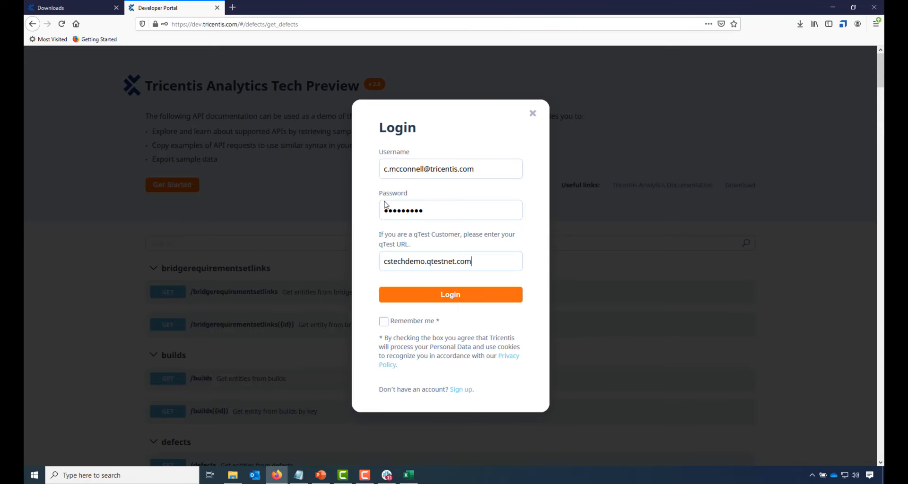
{"action": "left_click", "coordinate": [451, 298]}
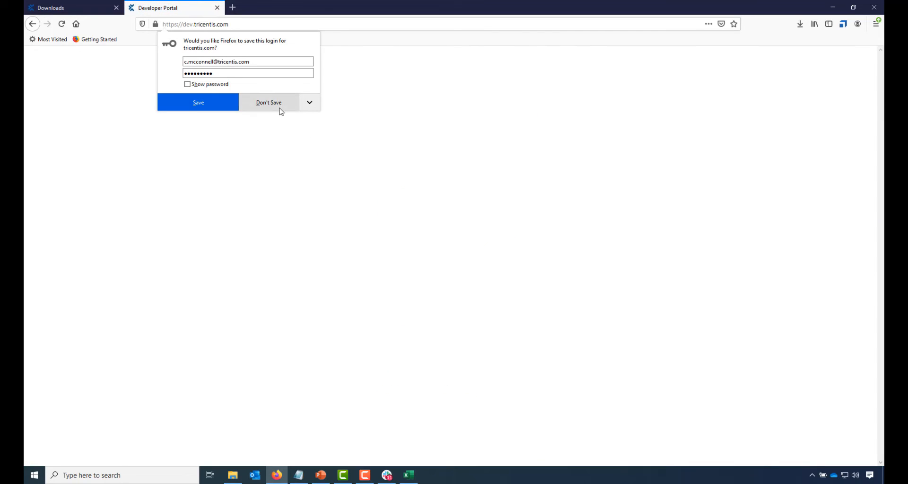
{"action": "left_click", "coordinate": [279, 107]}
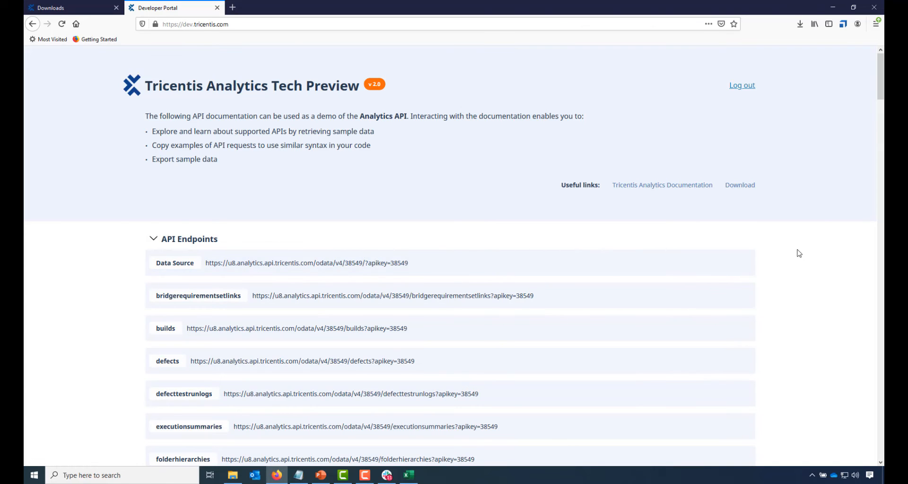
- Copy the portal's Data Source endpoint URL, including its API key, into the Analytics URL field of the Excel workbook
{"action": "mouse_move", "coordinate": [882, 85]}
{"action": "left_mouse_down"}
{"action": "mouse_move", "coordinate": [882, 156]}
{"action": "mouse_move", "coordinate": [882, 92]}
{"action": "left_mouse_up"}
{"action": "mouse_move", "coordinate": [686, 205]}
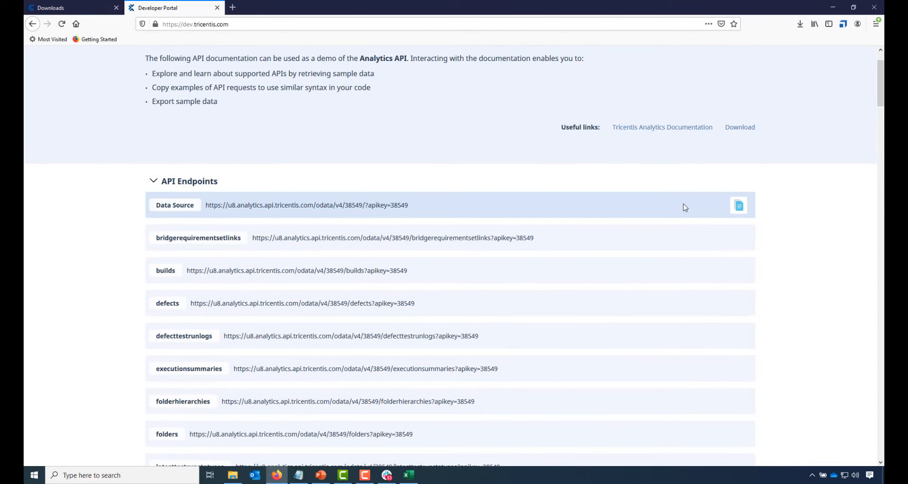
{"action": "left_click", "coordinate": [740, 207]}
{"action": "left_click", "coordinate": [409, 475]}
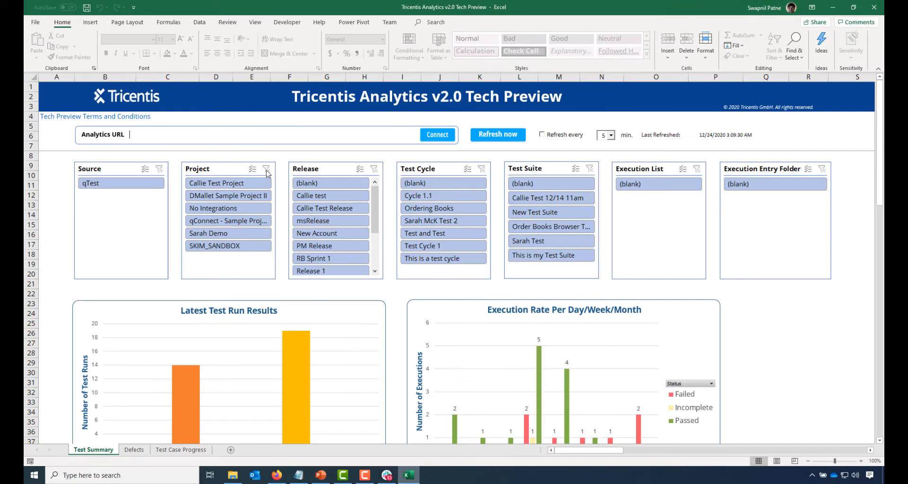
{"action": "left_click", "coordinate": [248, 136]}
{"action": "key", "text": "ctrl+v"}
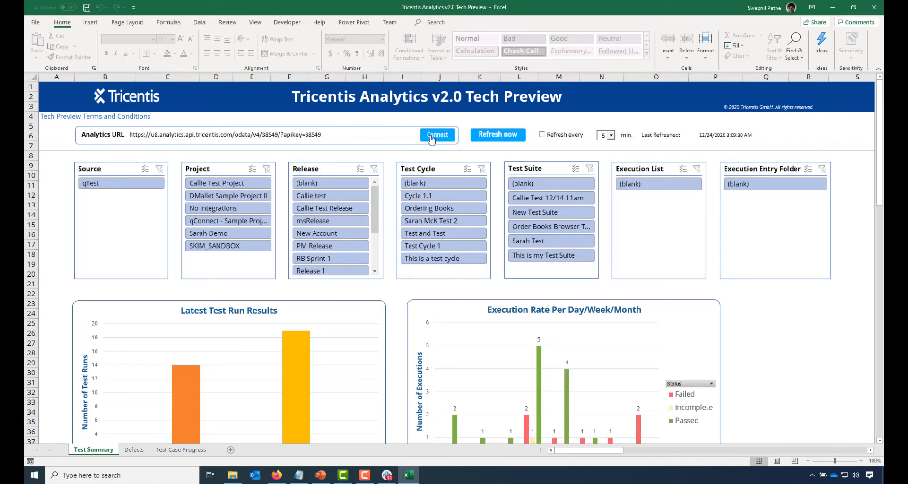
- Check the data source settings for the current workbook's sources and the saved global permissions
{"action": "left_click", "coordinate": [200, 24]}
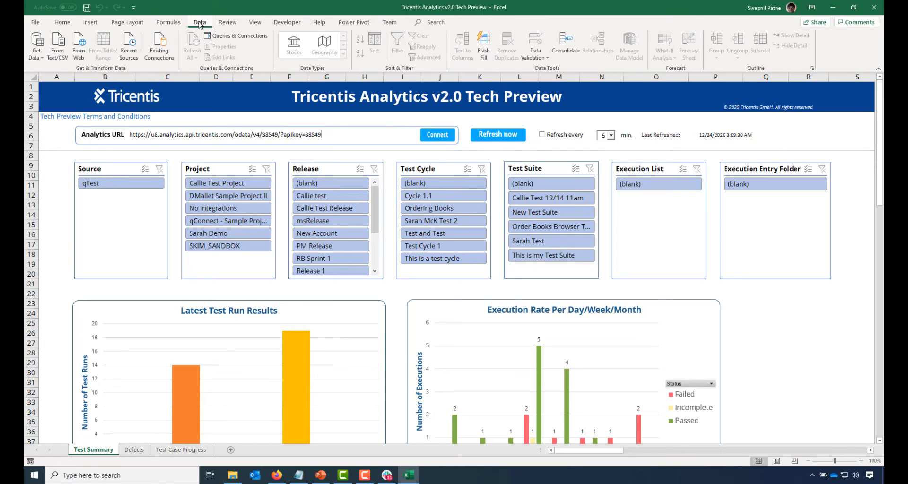
{"action": "left_click", "coordinate": [40, 58]}
{"action": "left_click", "coordinate": [51, 213]}
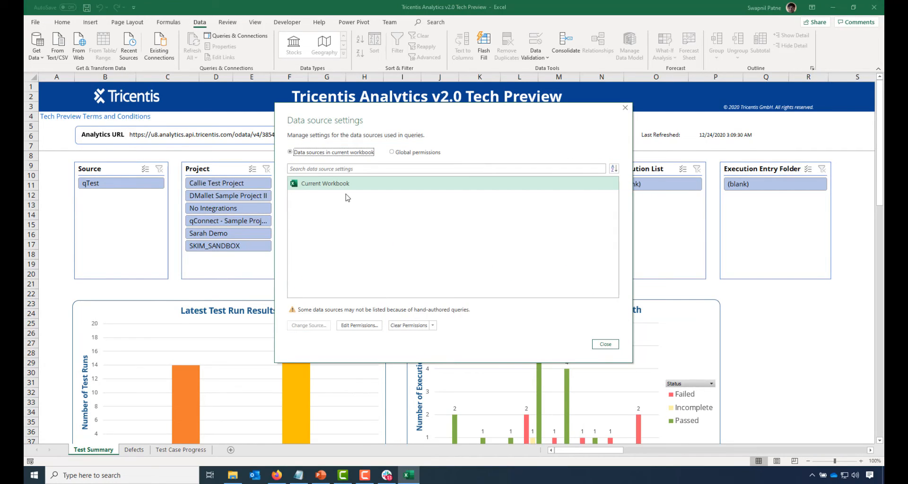
{"action": "left_click", "coordinate": [411, 153]}
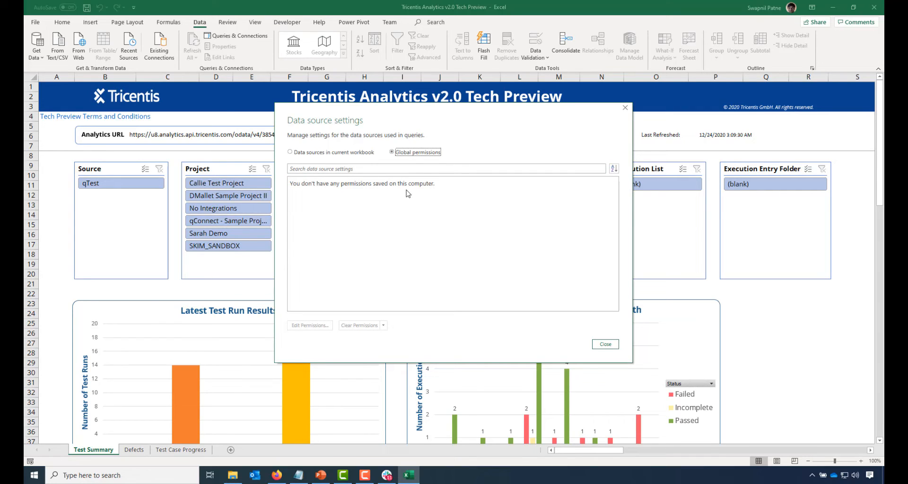
{"action": "left_click", "coordinate": [606, 345]}
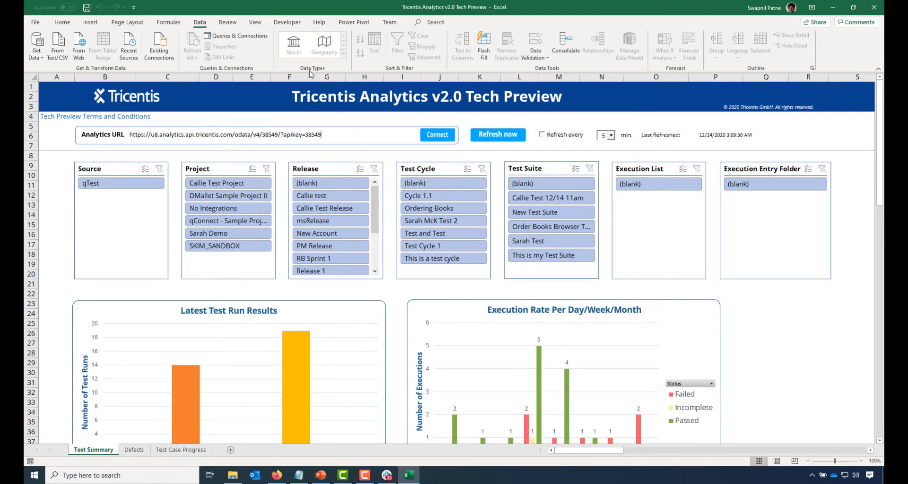
- Show the workbook's queries and connect to the Analytics URL with Basic authentication, using the account e-mail copied from Notepad and the account password
{"action": "left_click", "coordinate": [235, 36]}
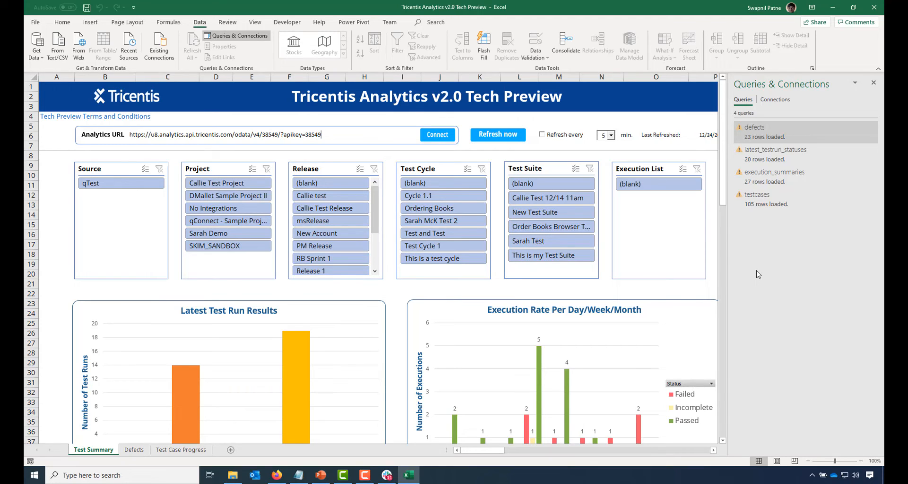
{"action": "left_click", "coordinate": [436, 134]}
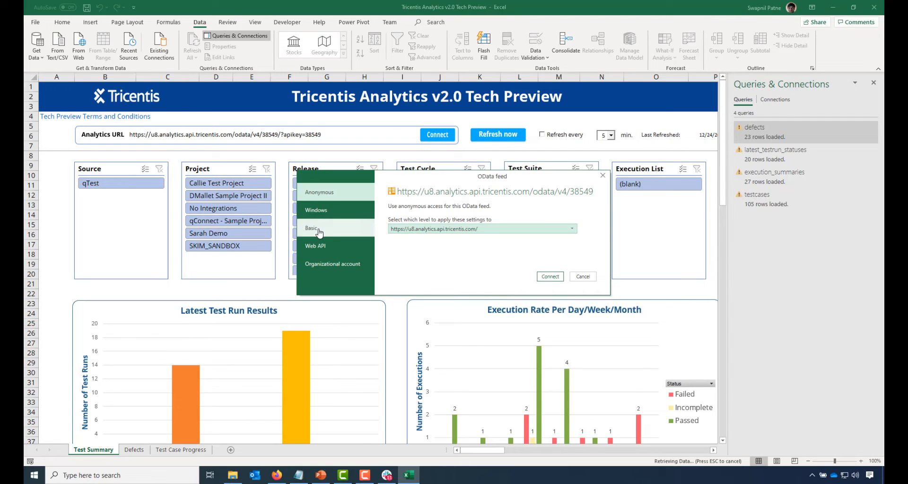
{"action": "left_click", "coordinate": [319, 231]}
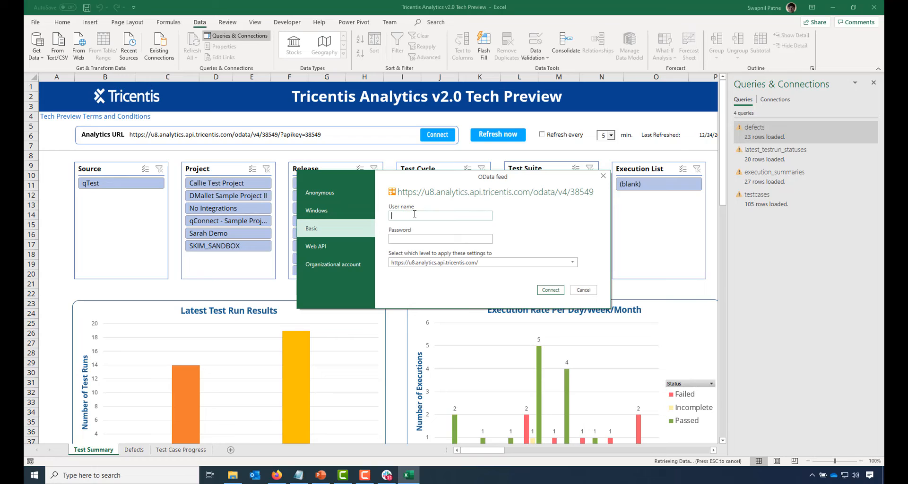
{"action": "left_click", "coordinate": [299, 475]}
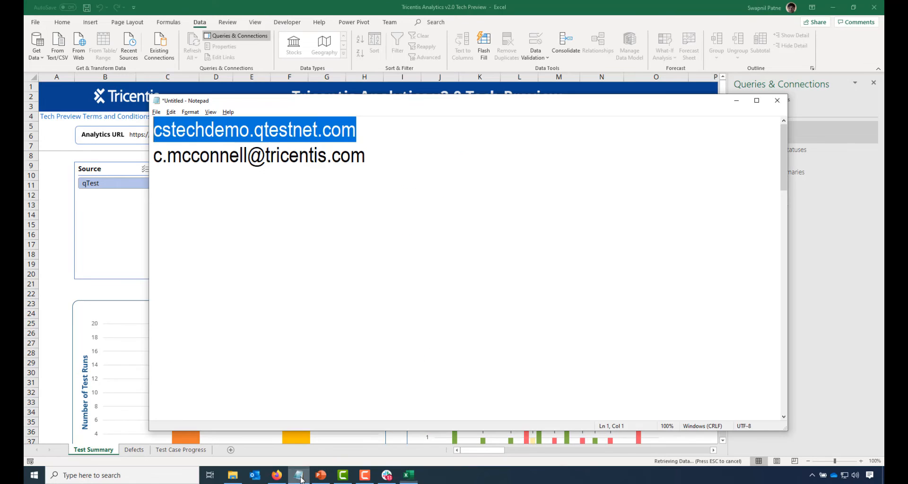
{"action": "left_click", "coordinate": [394, 158]}
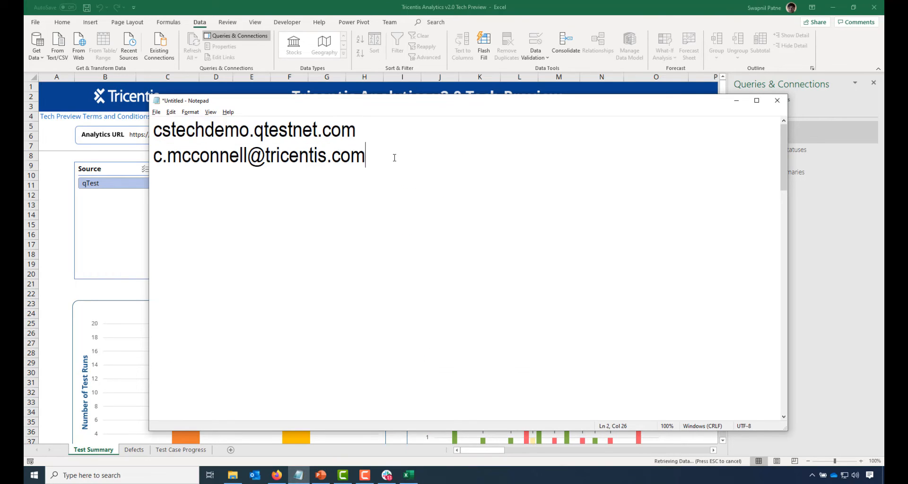
{"action": "key", "text": "shift+Home"}
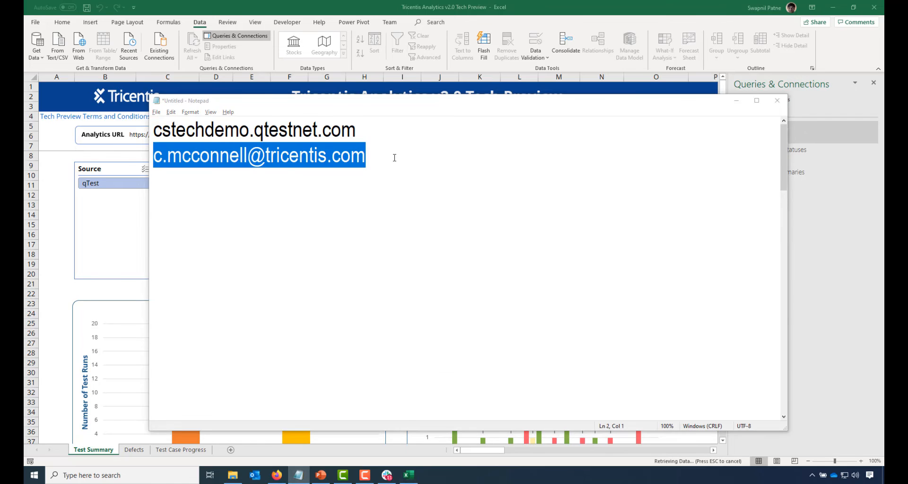
{"action": "key", "text": "alt+Tab"}
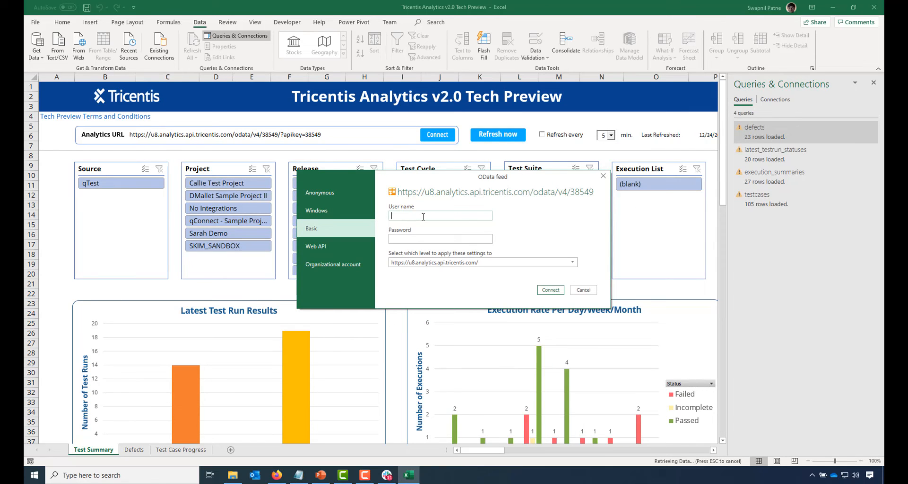
{"action": "key", "text": "ctrl+v"}
{"action": "type", "text": "•••"}
{"action": "left_click", "coordinate": [550, 290]}
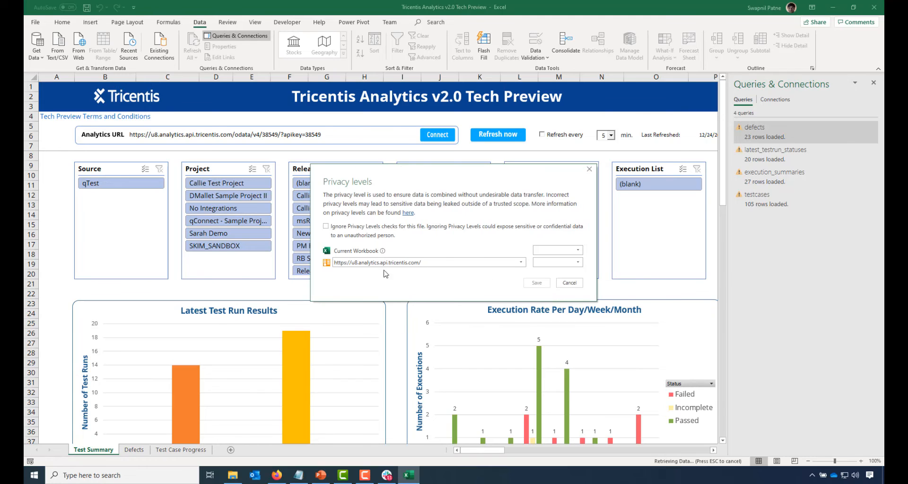
- Set the privacy level of both the current workbook and the analytics data source to Public, and save
{"action": "left_click", "coordinate": [552, 251]}
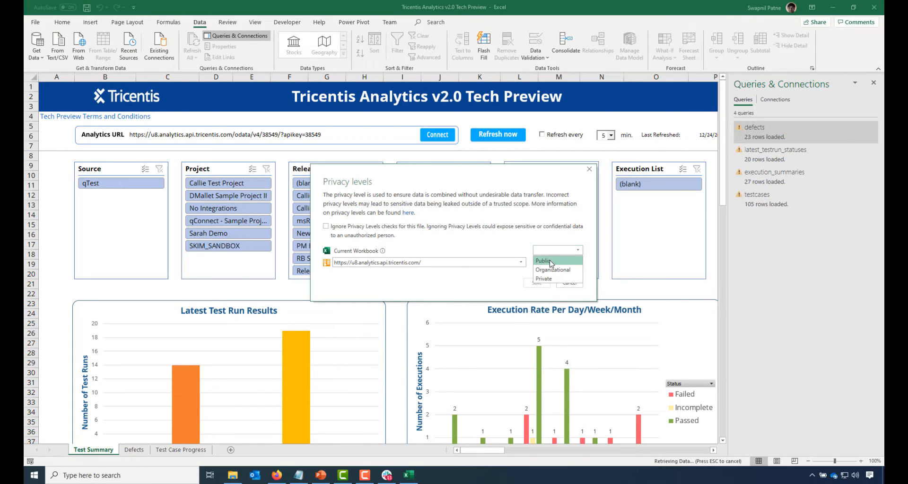
{"action": "left_click", "coordinate": [551, 261]}
{"action": "left_click", "coordinate": [551, 262]}
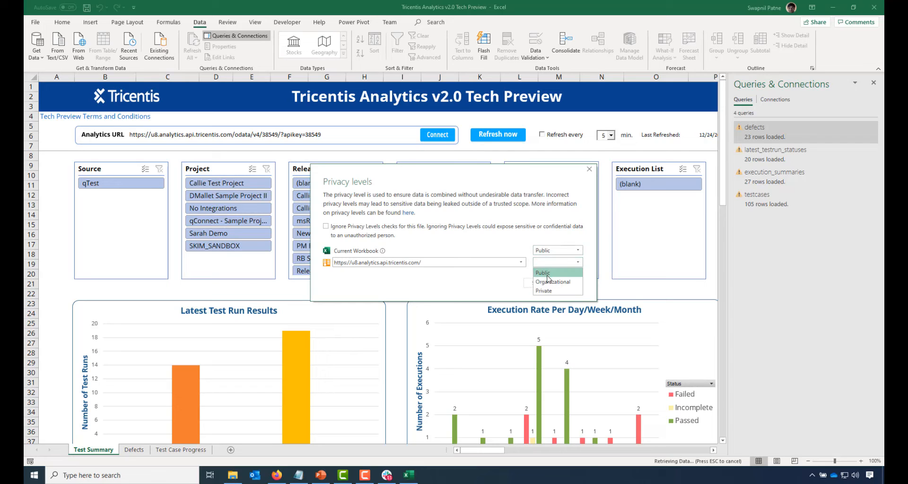
{"action": "left_click", "coordinate": [550, 274]}
{"action": "left_click", "coordinate": [538, 283]}
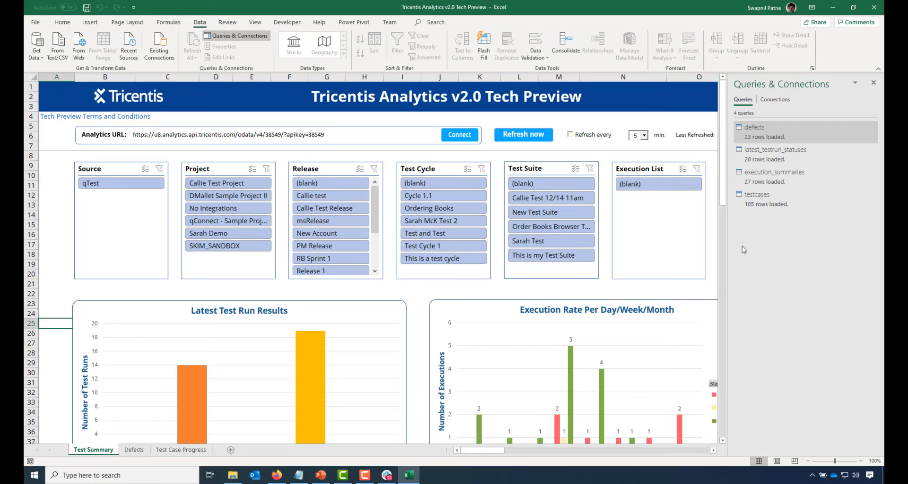
- Add a new worksheet after Test Summary and hide its gridlines
{"action": "left_click_drag", "start_coordinate": [725, 141], "coordinate": [727, 113]}
{"action": "left_click", "coordinate": [231, 452]}
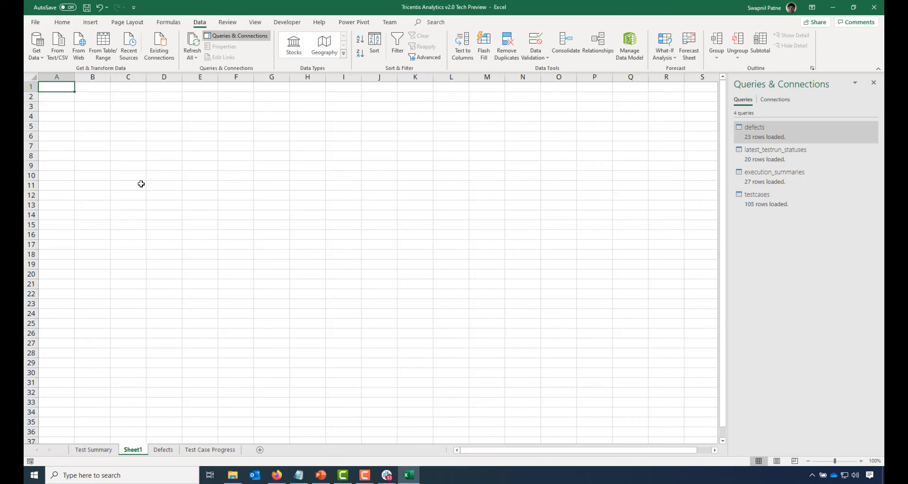
{"action": "left_click", "coordinate": [255, 23]}
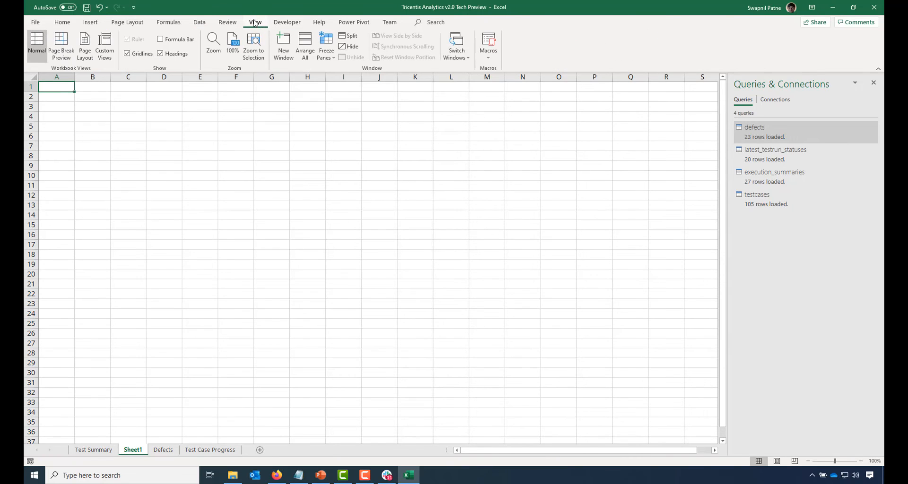
{"action": "left_click", "coordinate": [127, 54]}
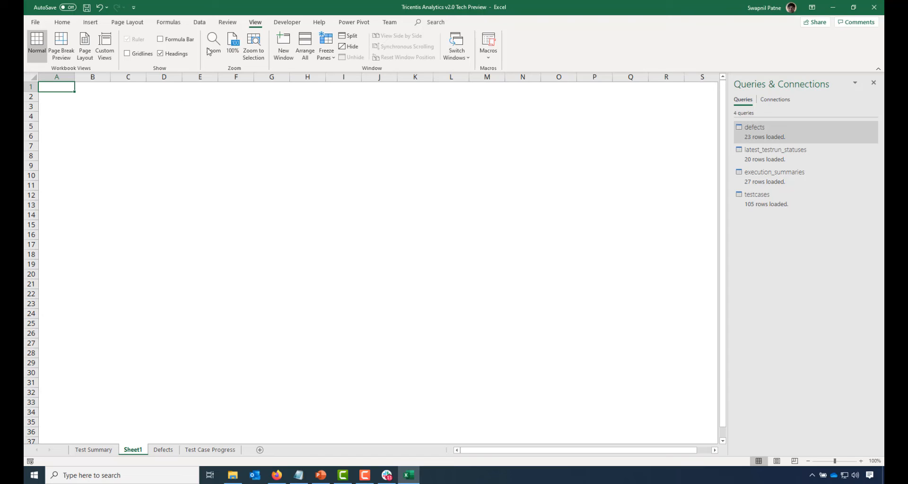
- Connect to a new OData feed using the Data Source endpoint URL and its API key copied from the developer portal, and browse its tables
{"action": "left_click", "coordinate": [200, 24]}
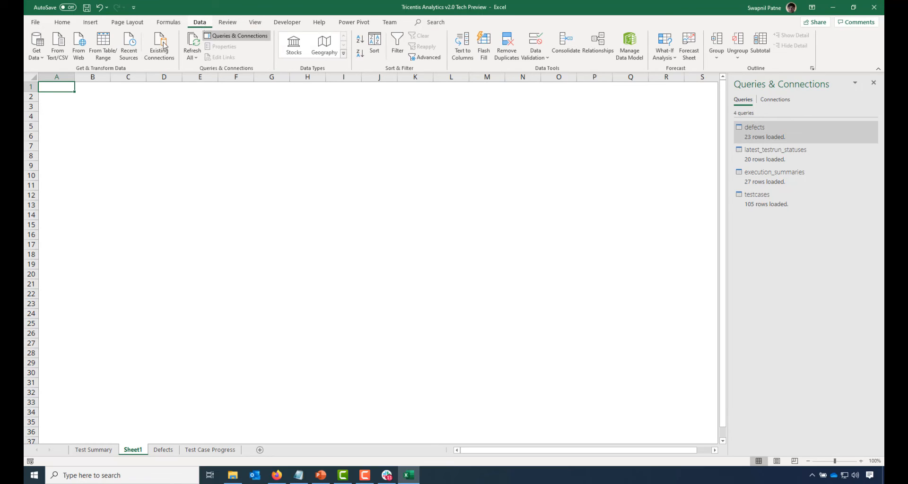
{"action": "left_click", "coordinate": [42, 57]}
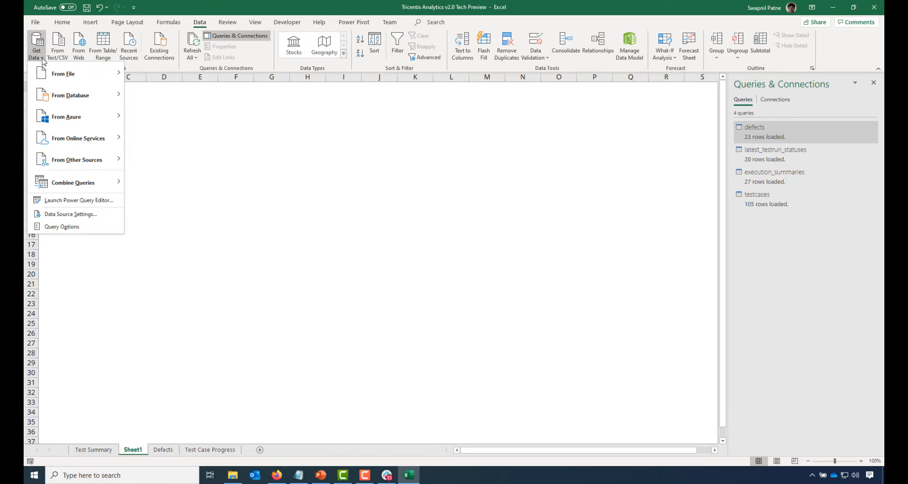
{"action": "mouse_move", "coordinate": [70, 165]}
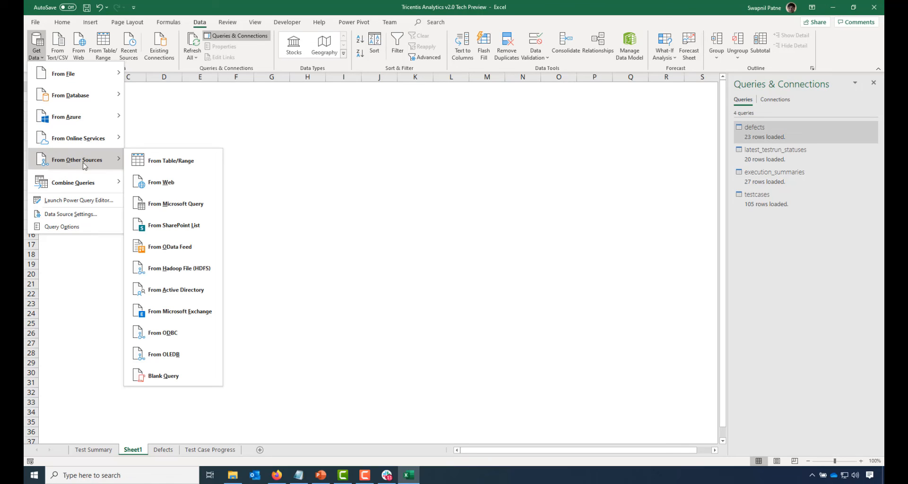
{"action": "left_click", "coordinate": [179, 251]}
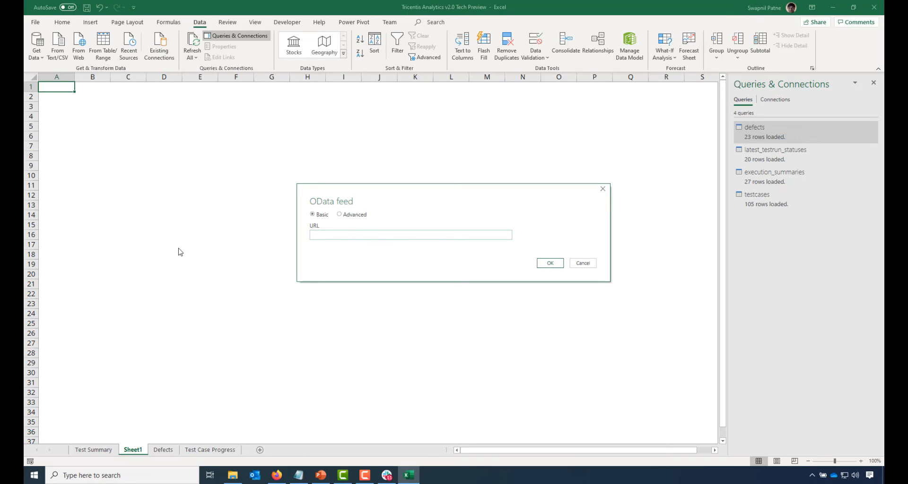
{"action": "mouse_move", "coordinate": [276, 476]}
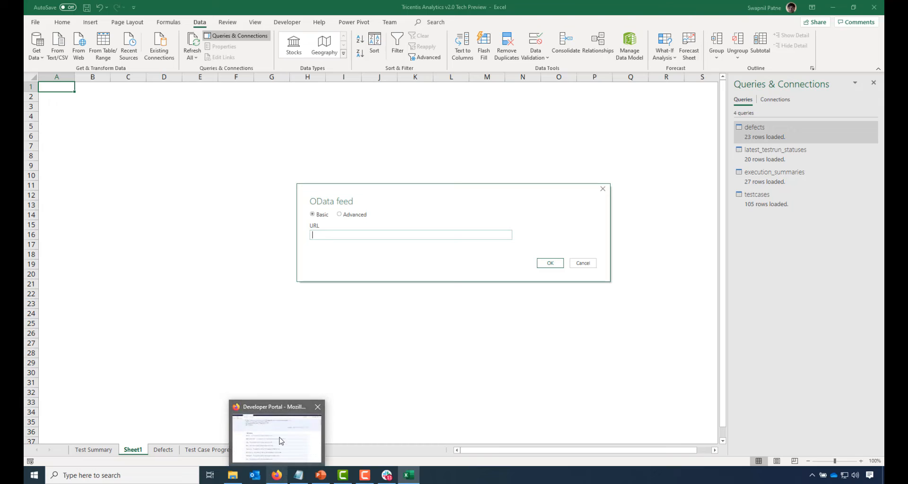
{"action": "left_click", "coordinate": [281, 440]}
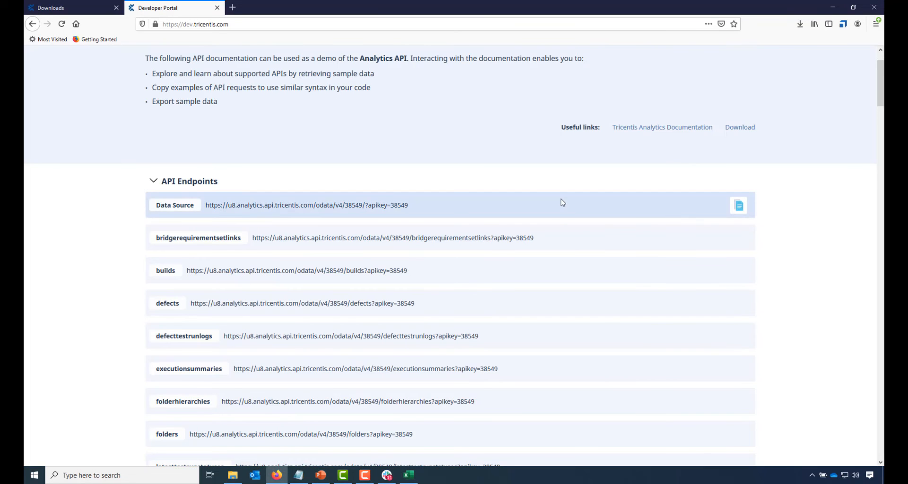
{"action": "left_click", "coordinate": [739, 208]}
{"action": "left_click", "coordinate": [833, 7]}
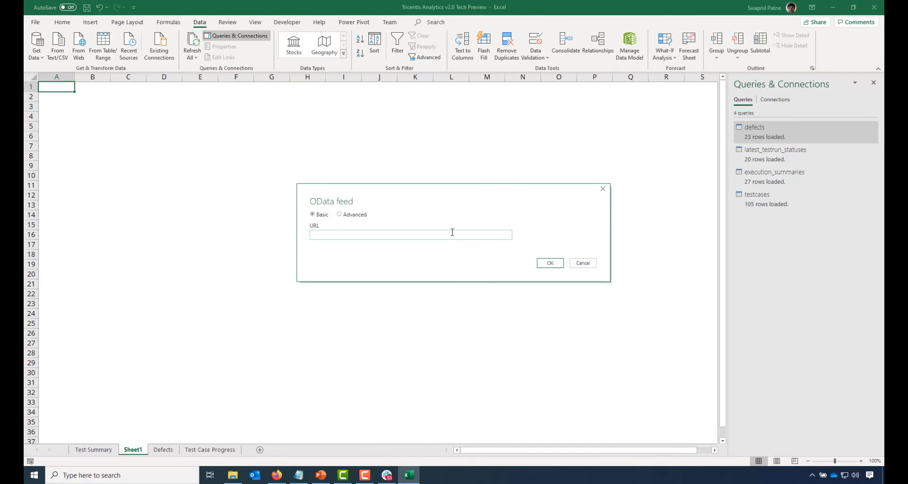
{"action": "key", "text": "ctrl+v"}
{"action": "left_click", "coordinate": [549, 264]}
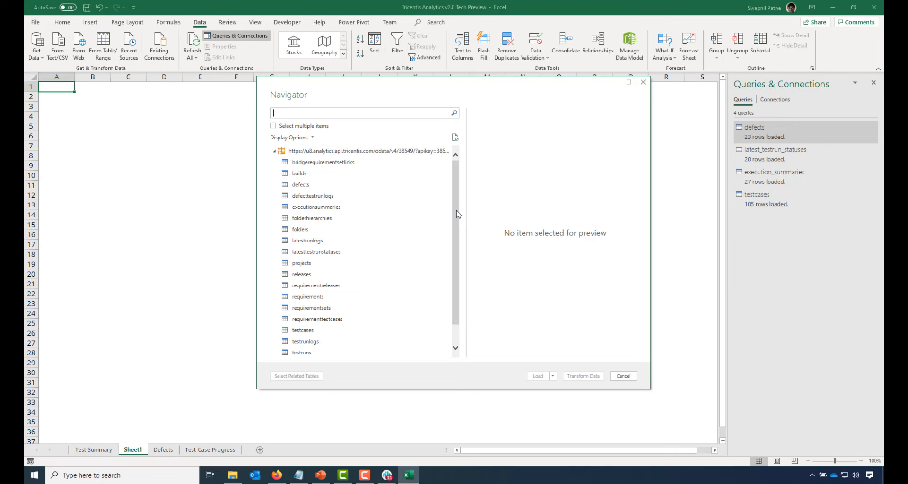
{"action": "left_click_drag", "start_coordinate": [458, 214], "coordinate": [458, 242]}
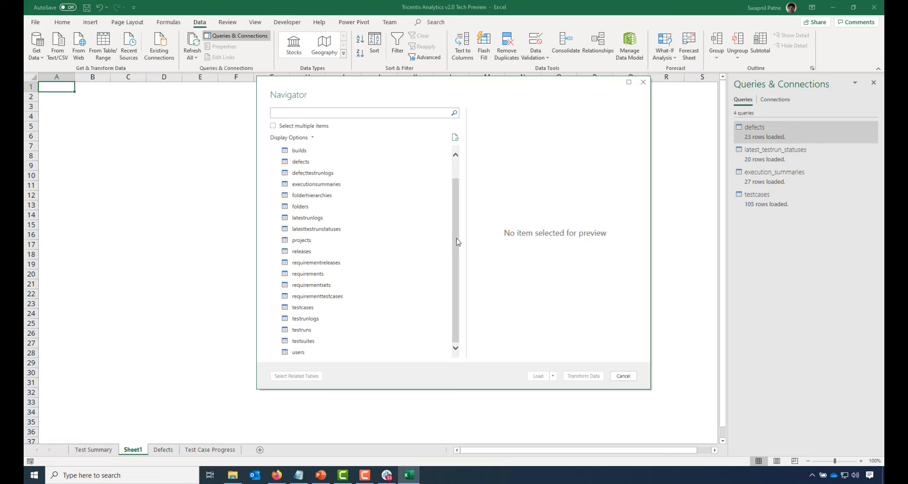
- Load the testcases table from the OData feed as a PivotChart on a new worksheet
{"action": "left_click", "coordinate": [304, 310]}
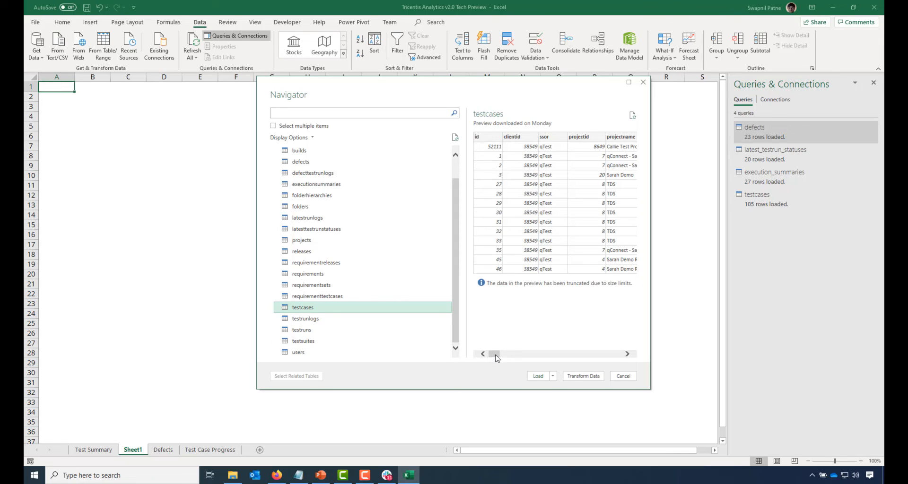
{"action": "mouse_move", "coordinate": [495, 358]}
{"action": "left_mouse_down"}
{"action": "mouse_move", "coordinate": [539, 357]}
{"action": "mouse_move", "coordinate": [491, 357]}
{"action": "left_mouse_up"}
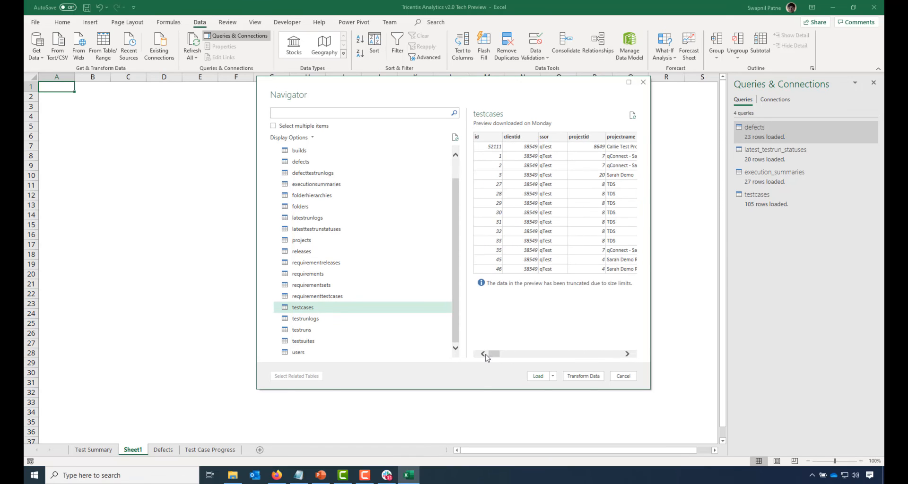
{"action": "left_click", "coordinate": [553, 377]}
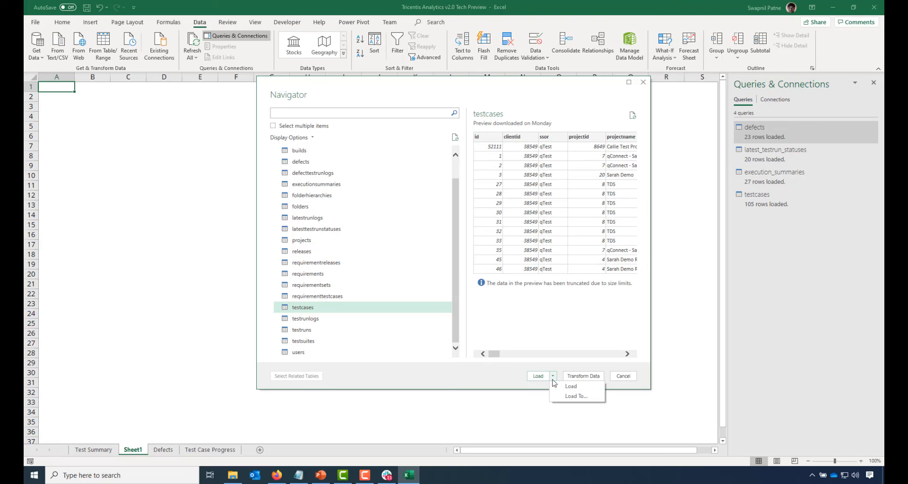
{"action": "left_click", "coordinate": [577, 398]}
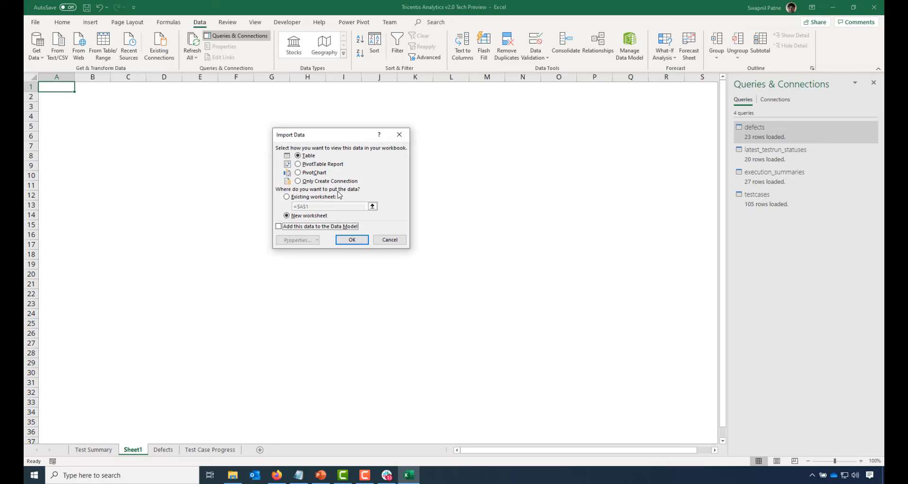
{"action": "left_click", "coordinate": [307, 176]}
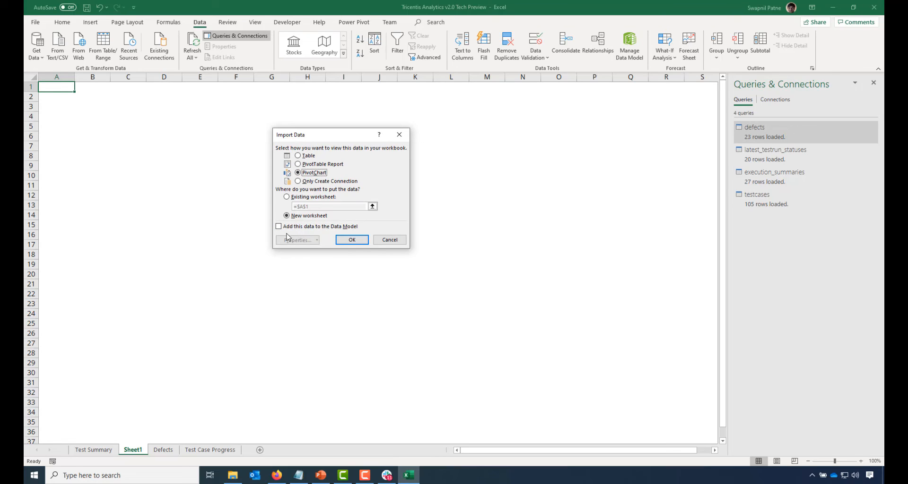
{"action": "left_click", "coordinate": [353, 240]}
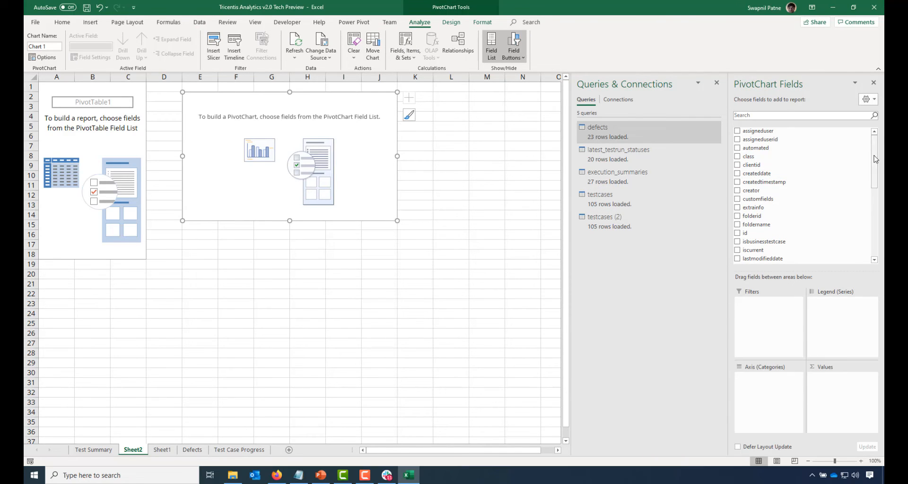
- Chart the sum of id by status in the test cases PivotChart, and enlarge the chart to about column L, row 23
{"action": "left_click", "coordinate": [738, 233]}
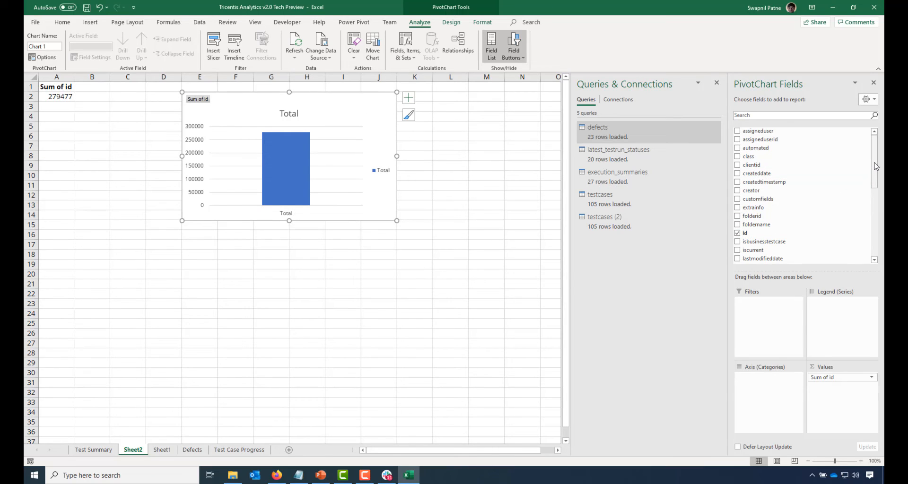
{"action": "left_click_drag", "start_coordinate": [877, 166], "coordinate": [877, 230]}
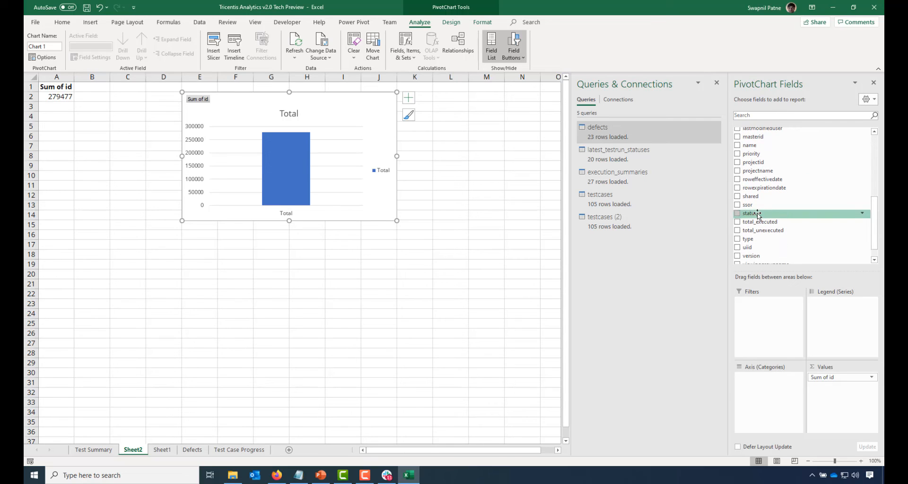
{"action": "left_click", "coordinate": [738, 215]}
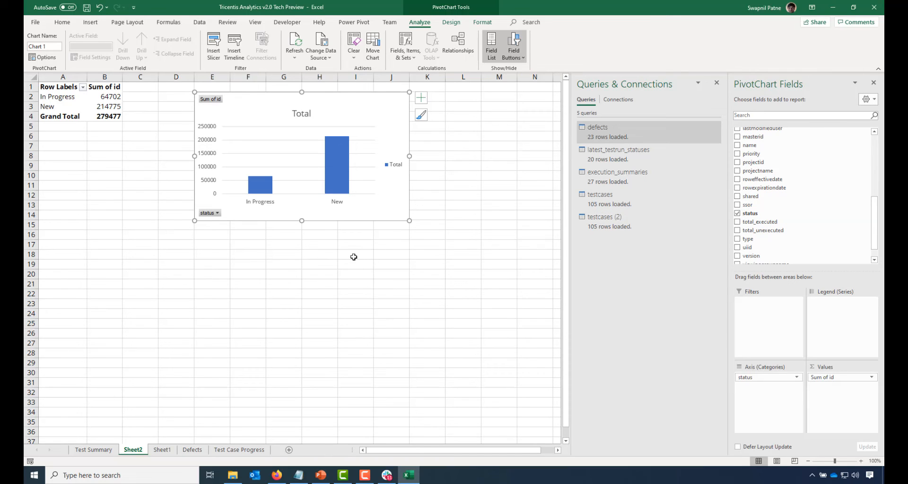
{"action": "left_click_drag", "start_coordinate": [409, 221], "coordinate": [435, 312]}
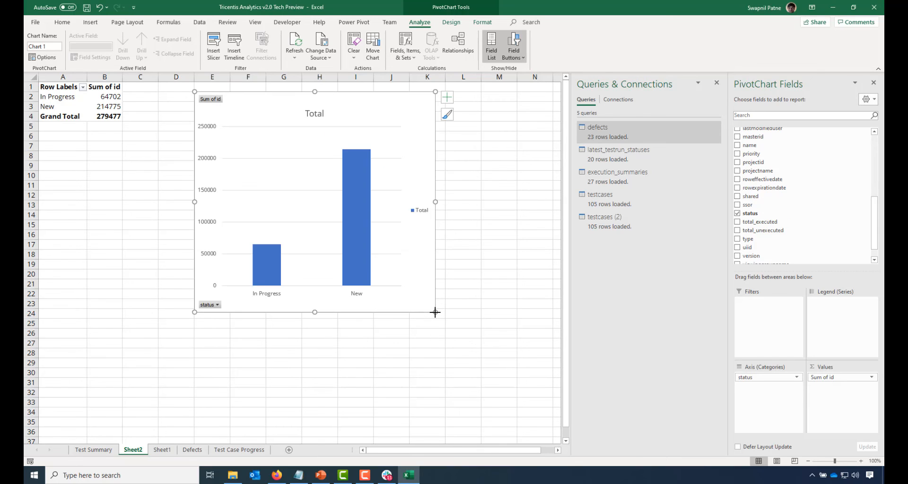
{"action": "left_click_drag", "start_coordinate": [435, 202], "coordinate": [489, 201]}
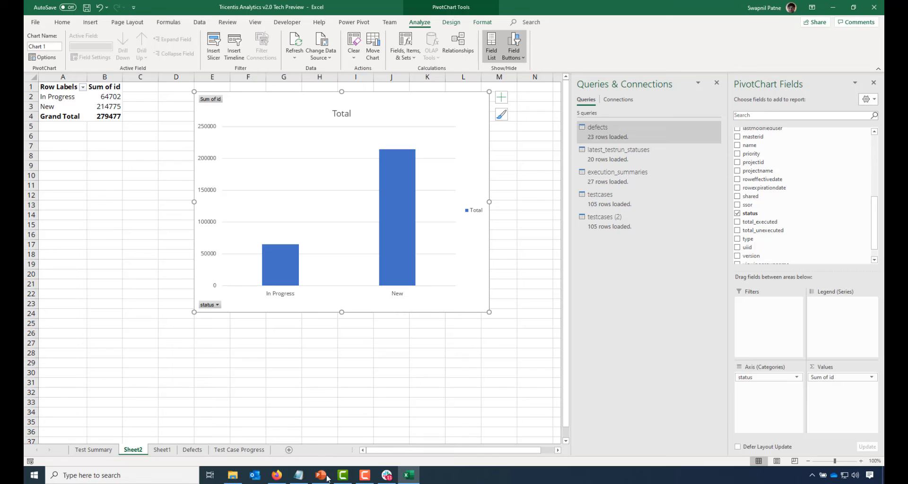
- Add a new worksheet after Sheet2, and switch to the developer portal in Firefox to enable trying out the GET /defects request
{"action": "left_click", "coordinate": [289, 449]}
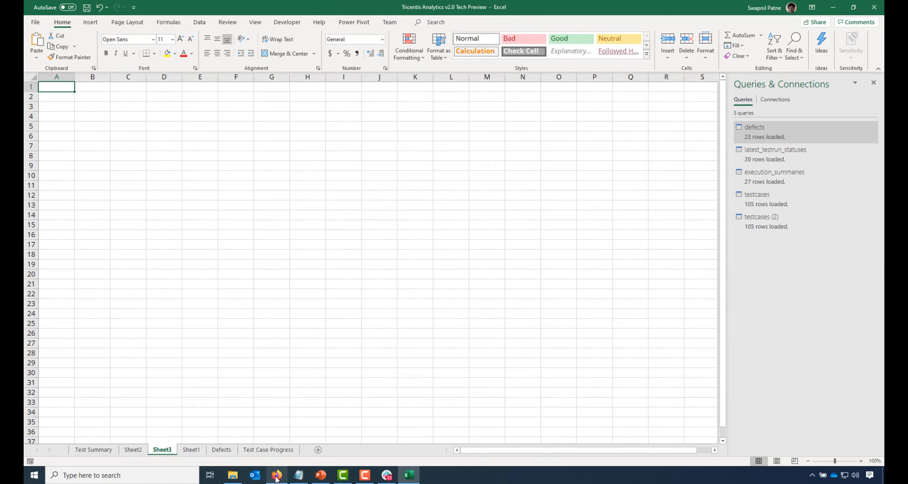
{"action": "mouse_move", "coordinate": [277, 476]}
{"action": "left_click", "coordinate": [275, 438]}
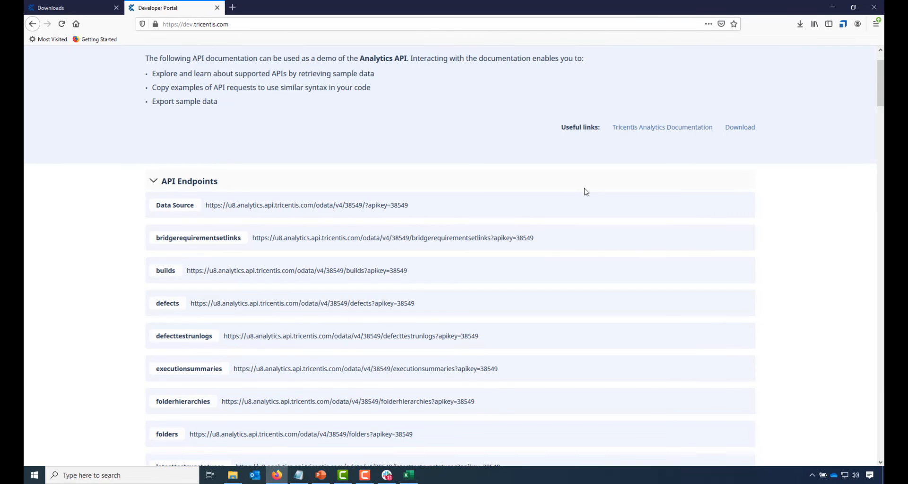
{"action": "left_click_drag", "start_coordinate": [881, 88], "coordinate": [883, 108]}
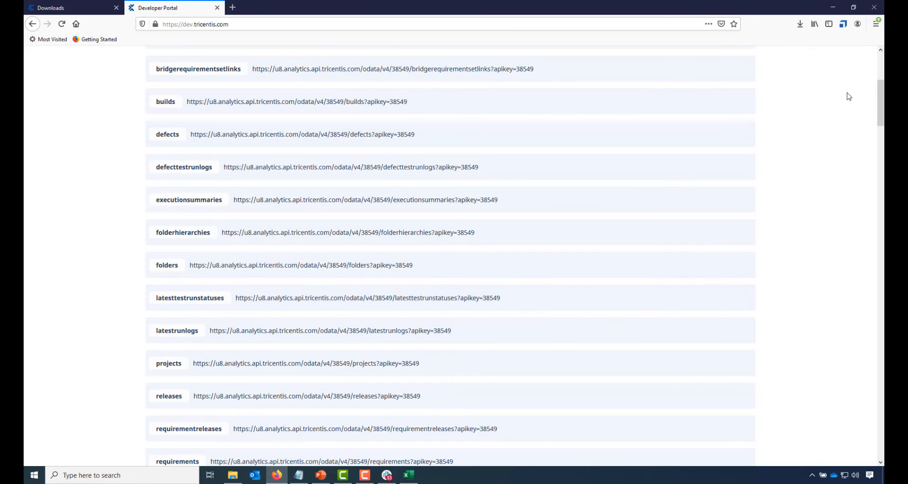
{"action": "left_click_drag", "start_coordinate": [882, 99], "coordinate": [881, 179]}
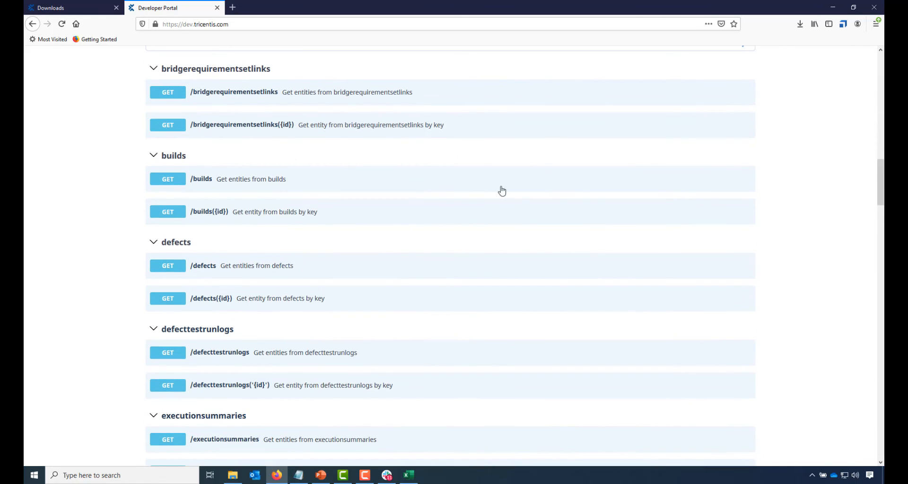
{"action": "left_click", "coordinate": [267, 267]}
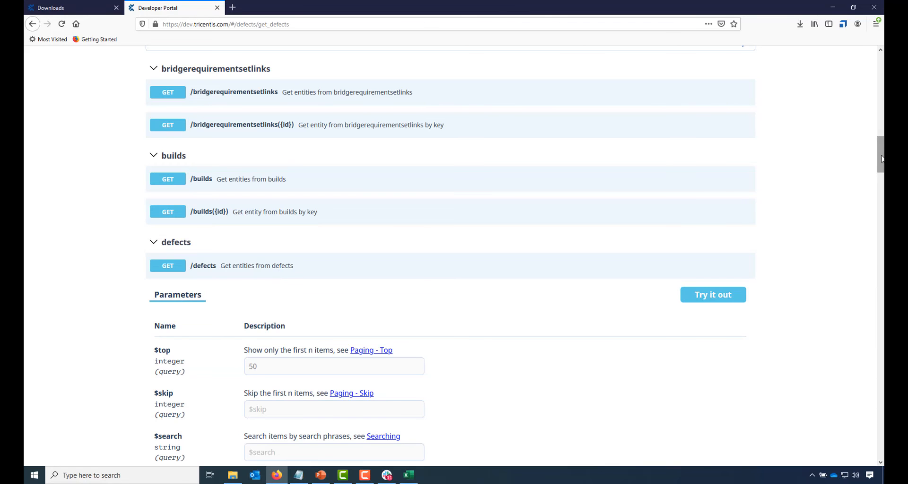
{"action": "left_click_drag", "start_coordinate": [881, 159], "coordinate": [882, 175]}
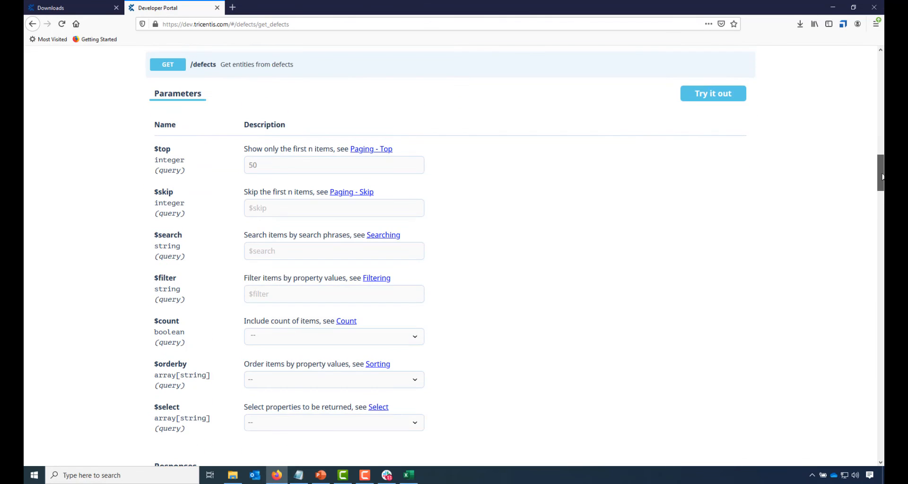
{"action": "left_click", "coordinate": [719, 99]}
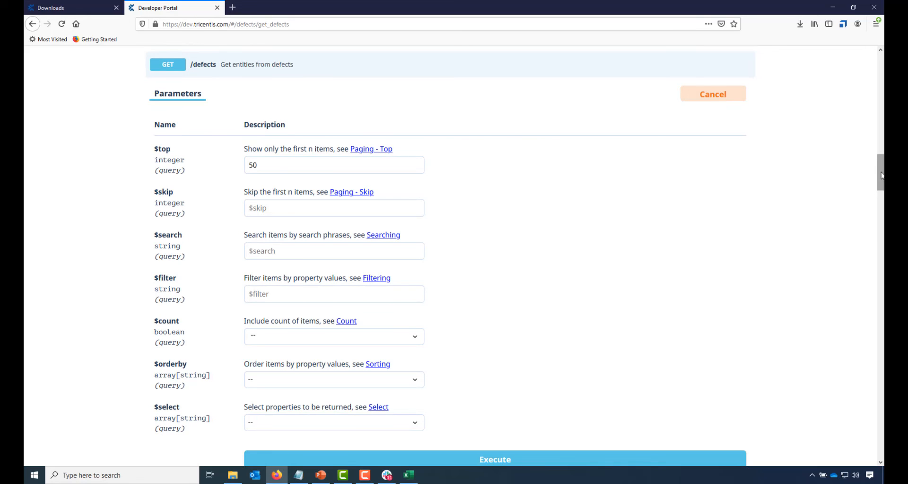
- Copy the priority property name from the example response, set $filter to priority eq 'Medium', and execute the defects request
{"action": "left_click_drag", "start_coordinate": [881, 173], "coordinate": [881, 212]}
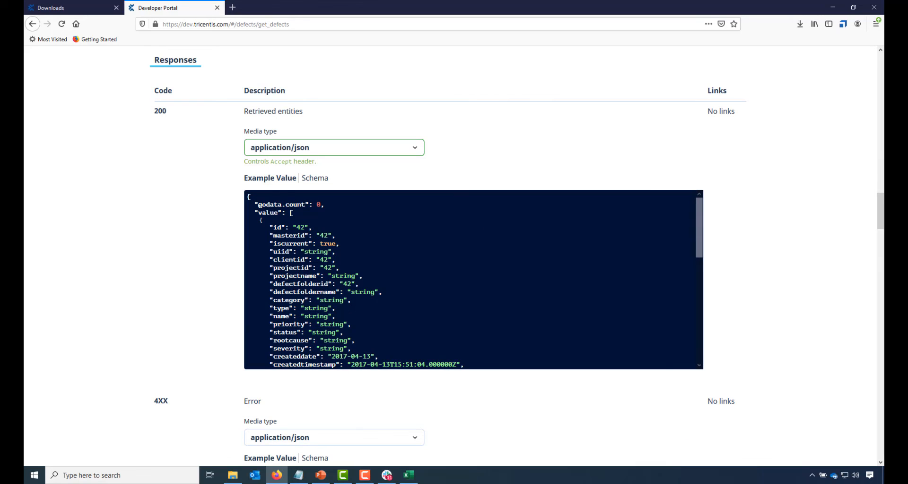
{"action": "double_click", "coordinate": [290, 325]}
{"action": "key", "text": "ctrl+c"}
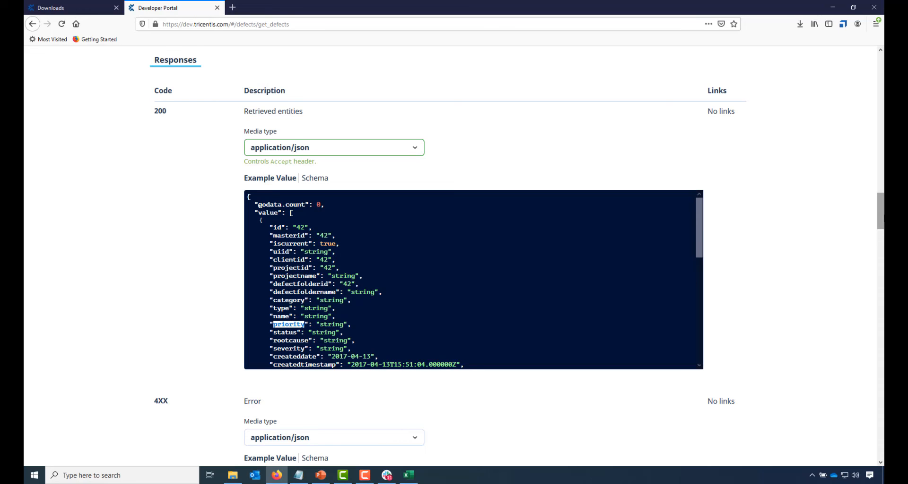
{"action": "left_click_drag", "start_coordinate": [883, 218], "coordinate": [883, 182]}
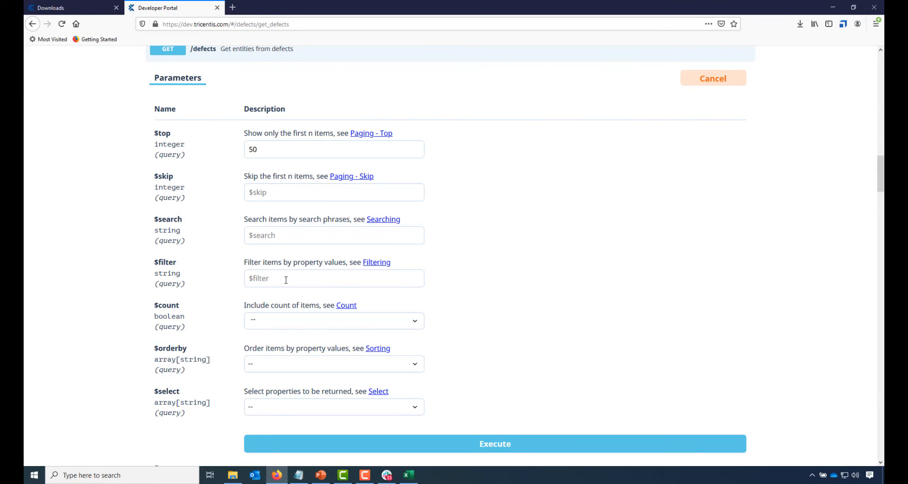
{"action": "key", "text": "ctrl+v"}
{"action": "type", "text": "eq 'Medium'"}
{"action": "left_click", "coordinate": [521, 448]}
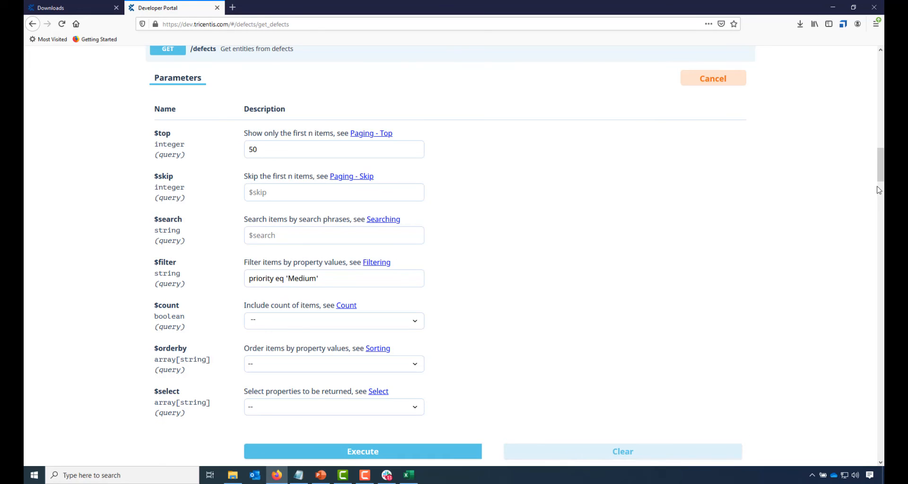
- Check the response body of the filtered defects request and copy its Request URL
{"action": "scroll", "coordinate": [515, 450], "scroll_direction": "down", "scroll_amount": 7}
{"action": "scroll", "coordinate": [448, 255], "scroll_direction": "down", "scroll_amount": 1}
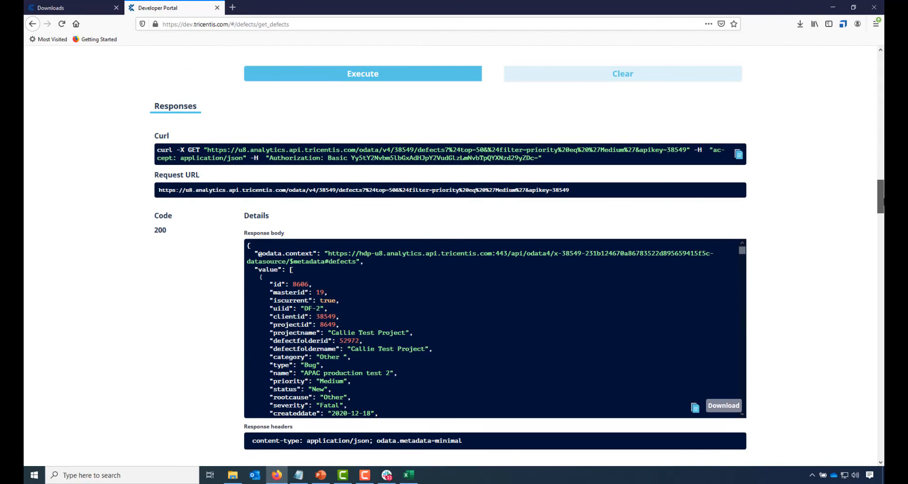
{"action": "scroll", "coordinate": [882, 199], "scroll_direction": "down", "scroll_amount": 1}
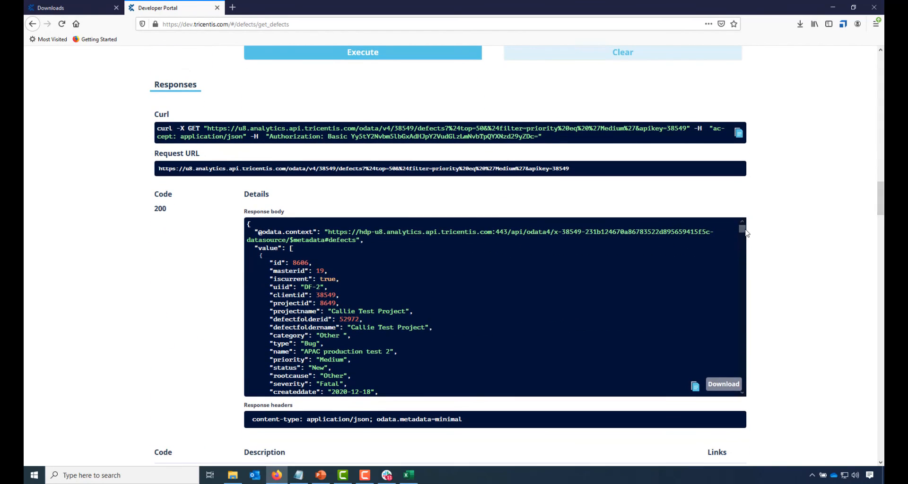
{"action": "mouse_move", "coordinate": [742, 232]}
{"action": "left_mouse_down"}
{"action": "mouse_move", "coordinate": [743, 255]}
{"action": "mouse_move", "coordinate": [742, 227]}
{"action": "left_mouse_up"}
{"action": "left_click_drag", "start_coordinate": [580, 170], "coordinate": [157, 181]}
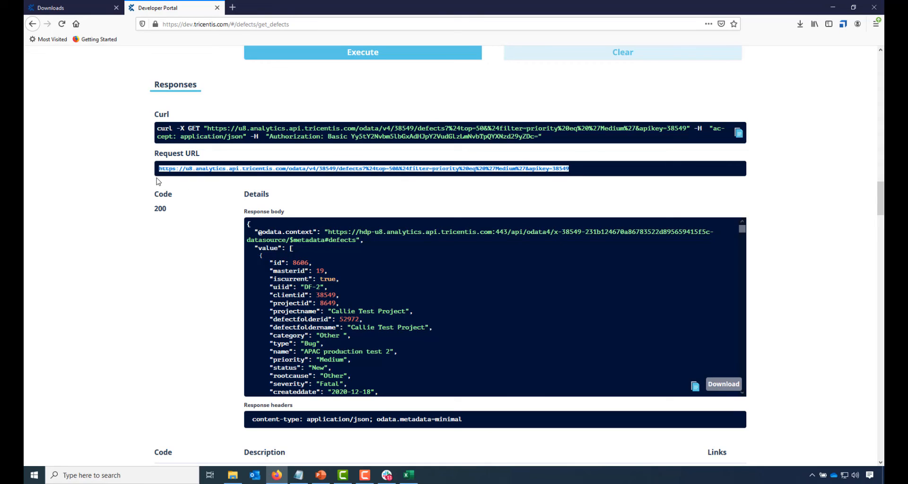
- Switch to Excel and connect to a new OData feed using the copied filtered defects request URL, including its API key
{"action": "left_click", "coordinate": [409, 475]}
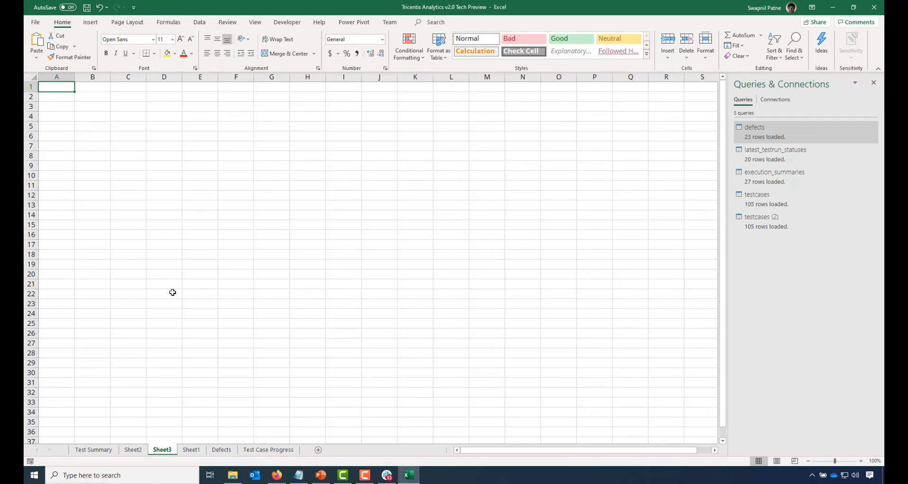
{"action": "left_click", "coordinate": [198, 24]}
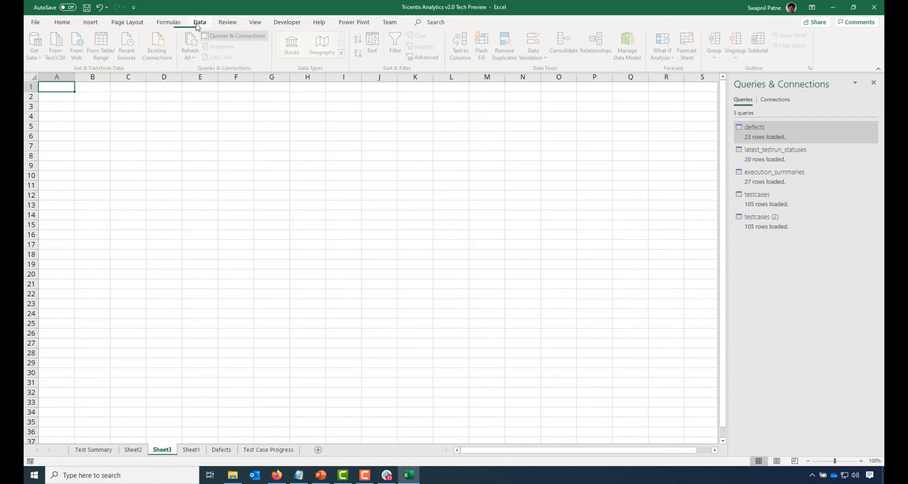
{"action": "left_click", "coordinate": [34, 45]}
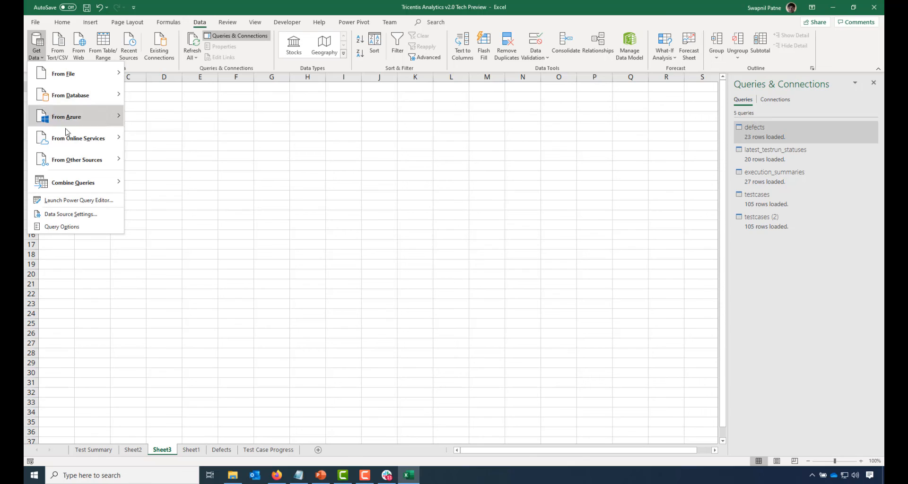
{"action": "mouse_move", "coordinate": [71, 162]}
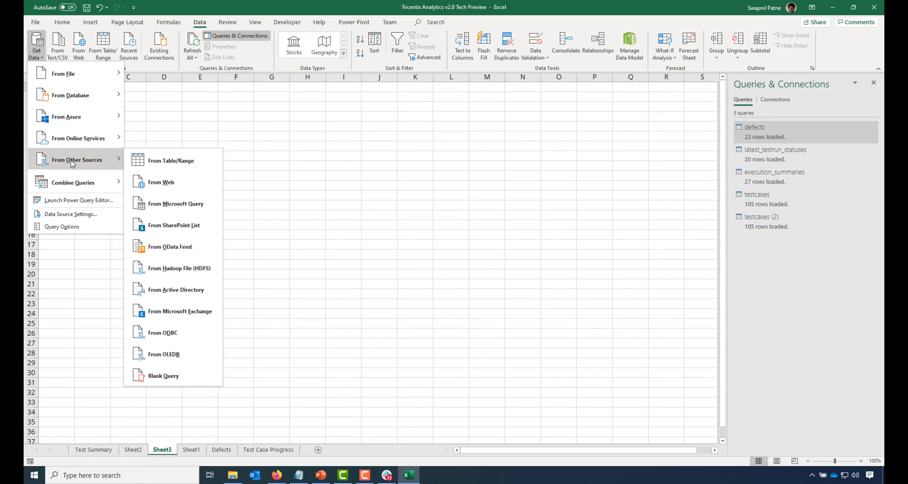
{"action": "left_click", "coordinate": [165, 248]}
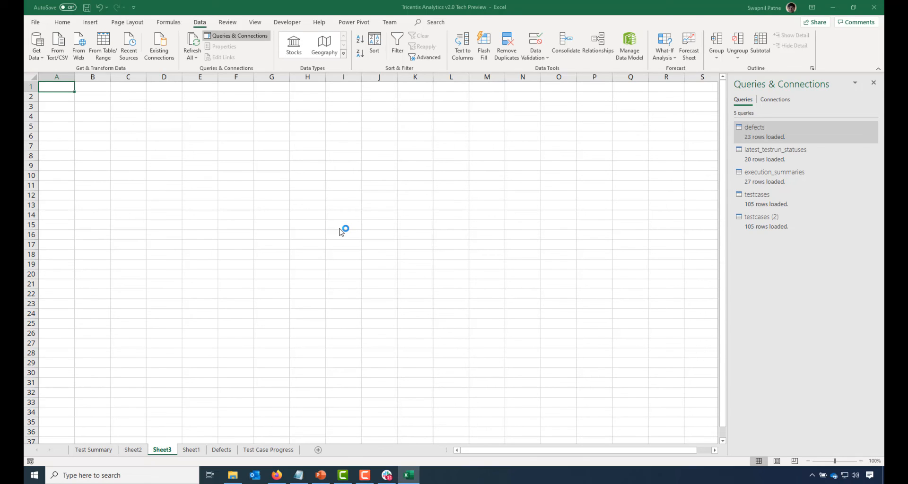
{"action": "key", "text": "ctrl+v"}
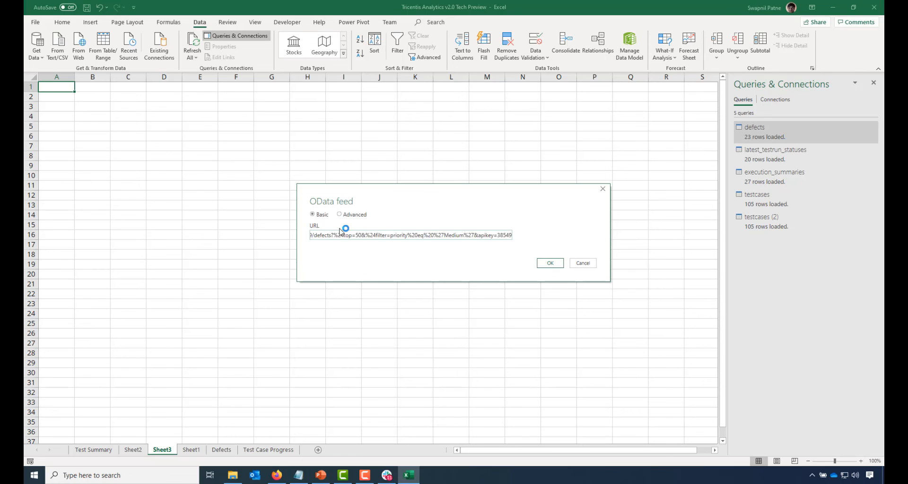
{"action": "left_click", "coordinate": [551, 264]}
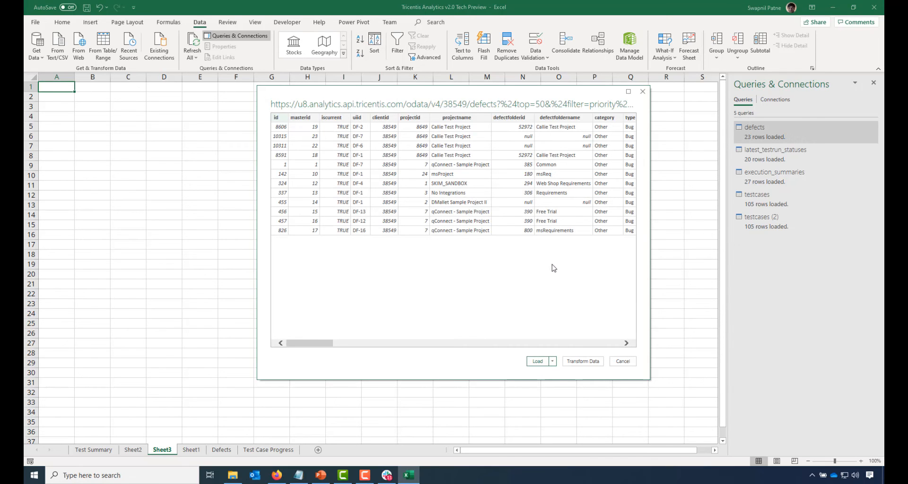
- Load the filtered defects data as a PivotChart on a new worksheet
{"action": "left_click", "coordinate": [552, 361]}
{"action": "left_click", "coordinate": [575, 383]}
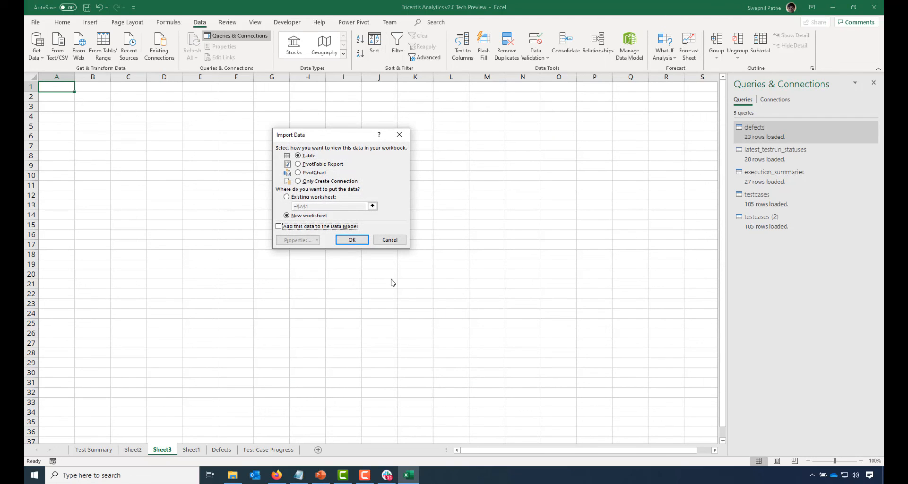
{"action": "left_click", "coordinate": [320, 174]}
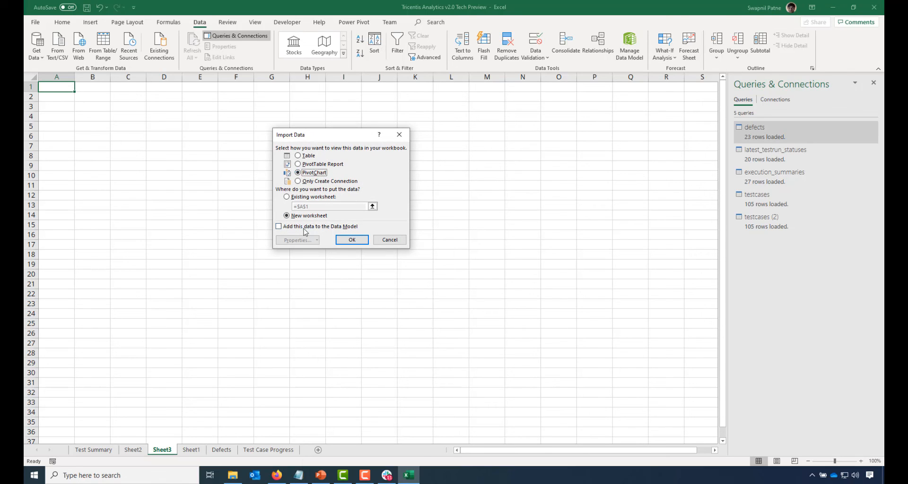
{"action": "left_click", "coordinate": [354, 240]}
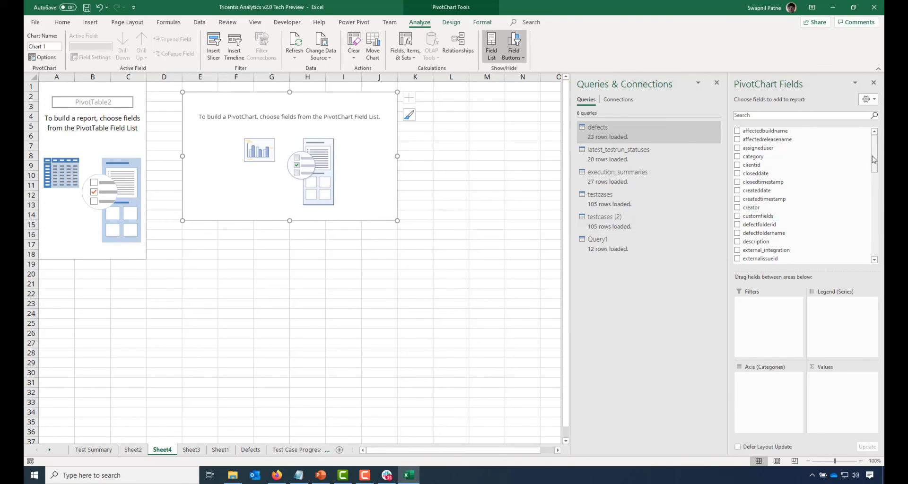
- Add the id field to the values of the filtered defects PivotChart
{"action": "left_click_drag", "start_coordinate": [875, 152], "coordinate": [878, 191]}
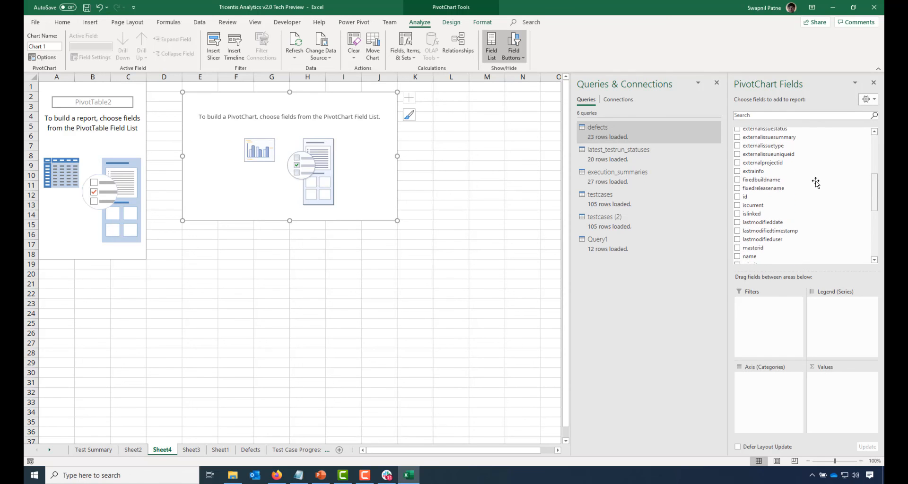
{"action": "left_click", "coordinate": [737, 197]}
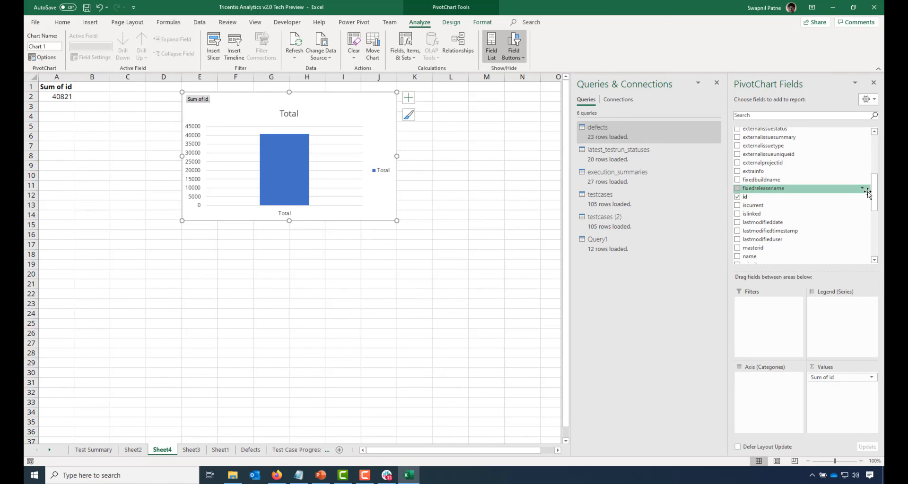
{"action": "left_click_drag", "start_coordinate": [875, 195], "coordinate": [877, 197]}
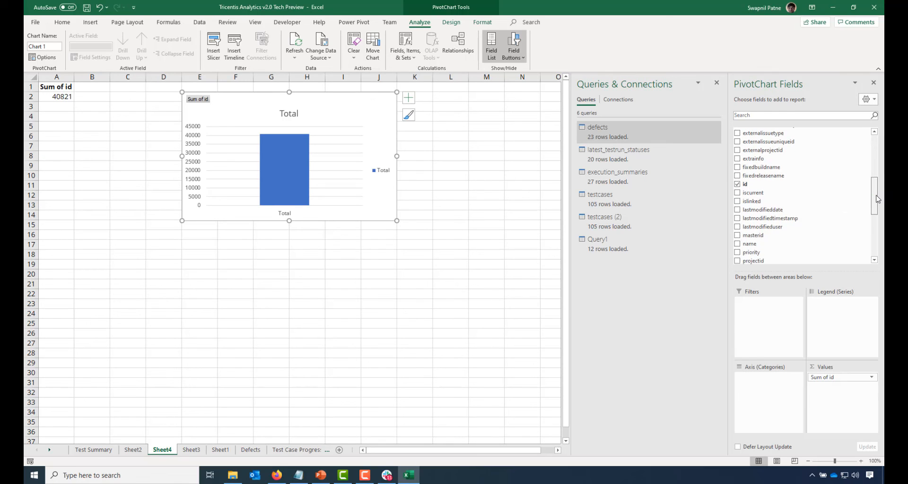